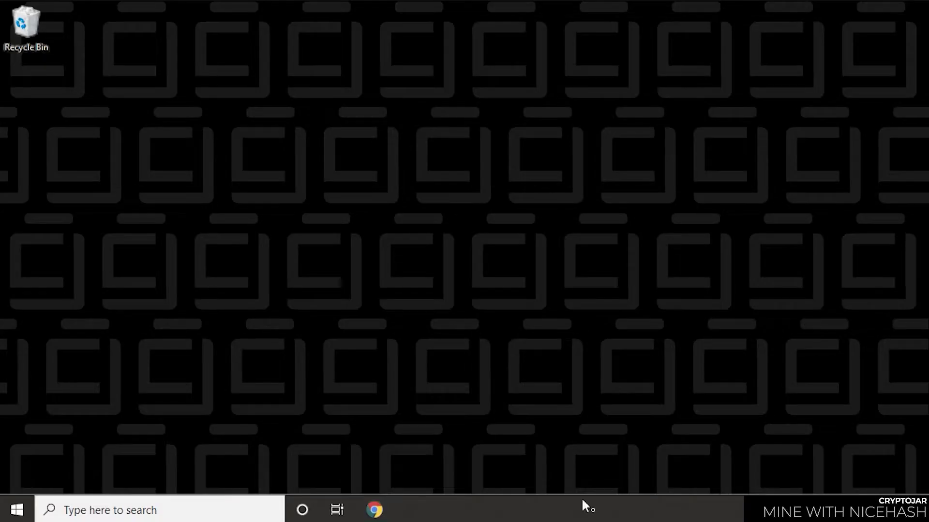
# Switch to Chrome and search Google for "nicehash"
pyautogui.click(377, 511)
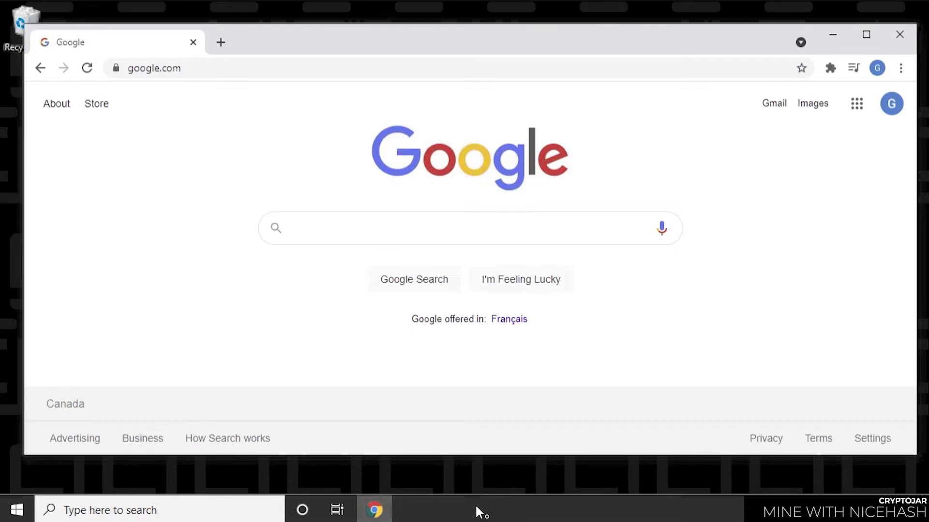
pyautogui.click(479, 234)
pyautogui.write('nicehash')
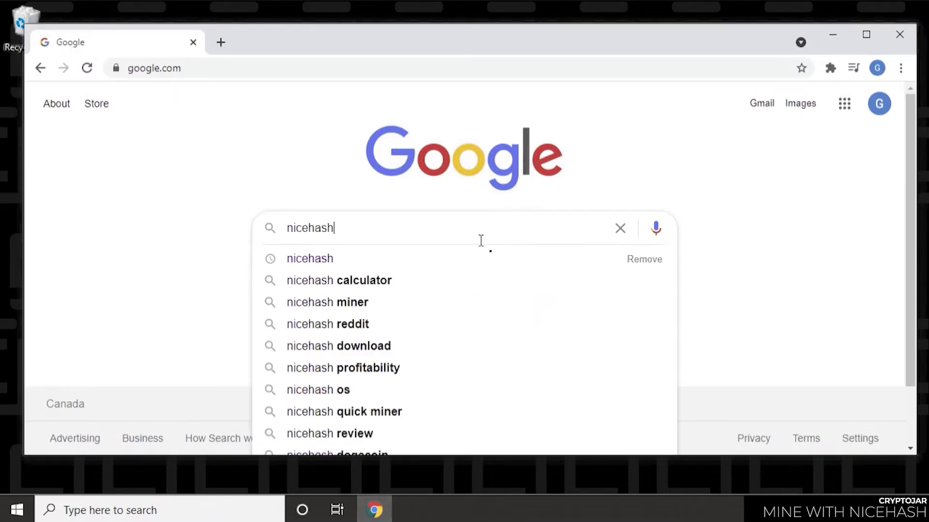
pyautogui.press('Return')
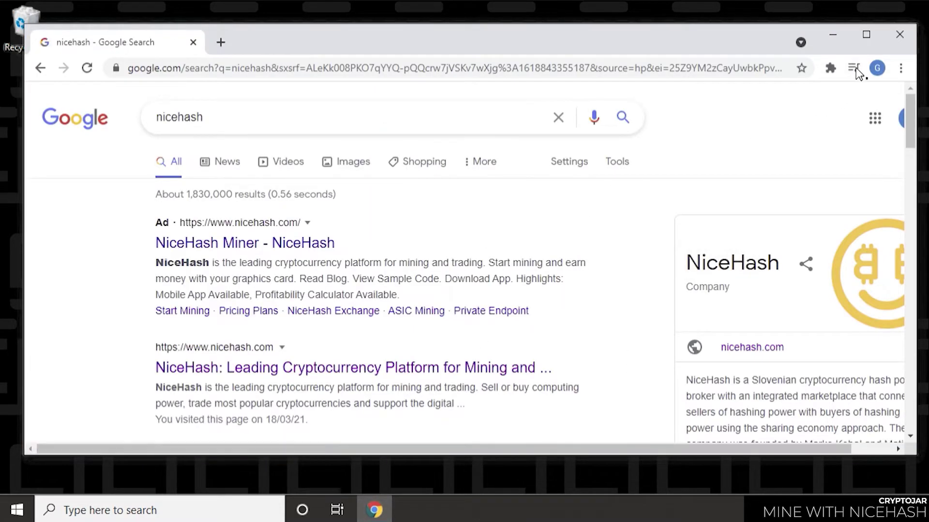
pyautogui.click(866, 42)
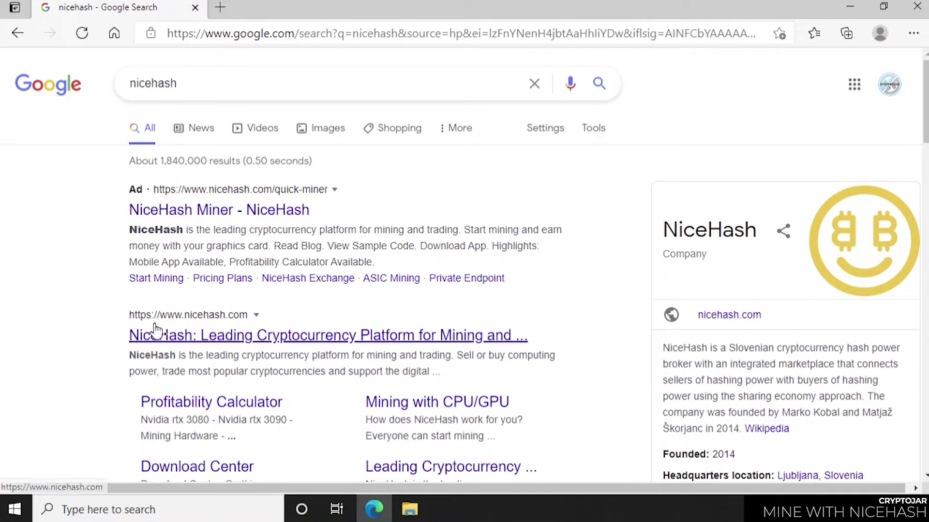
pyautogui.click(226, 339)
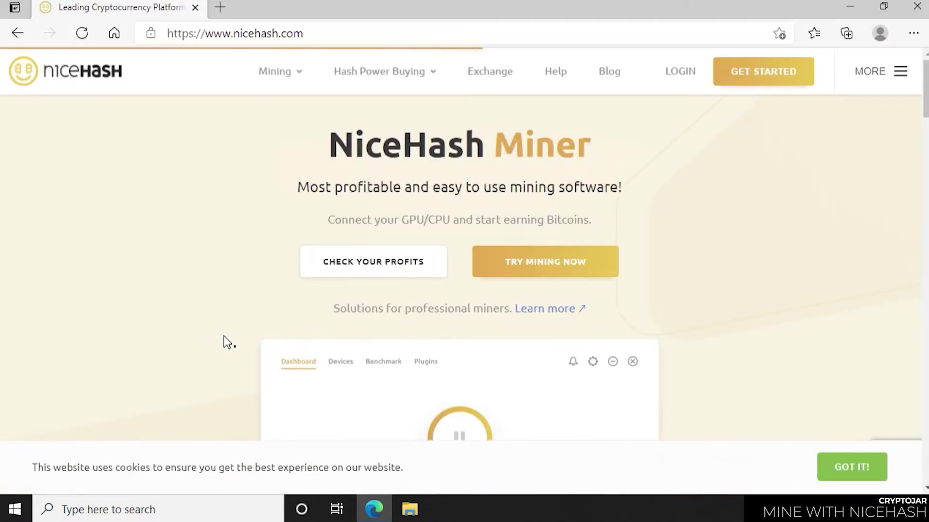
pyautogui.click(857, 471)
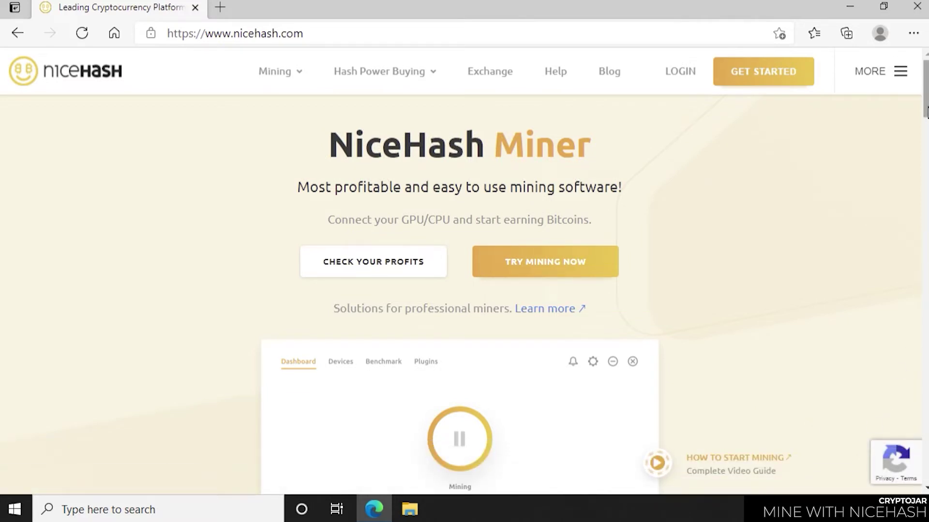
# Look through the NiceHash home page and open the registration form for a new account
pyautogui.scroll(-9, 926, 145)
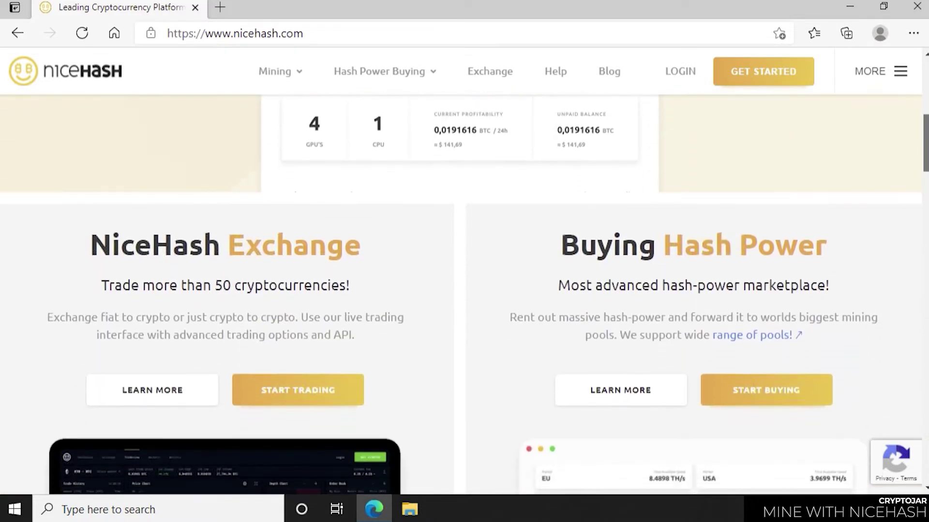
pyautogui.scroll(-15, 464, 290)
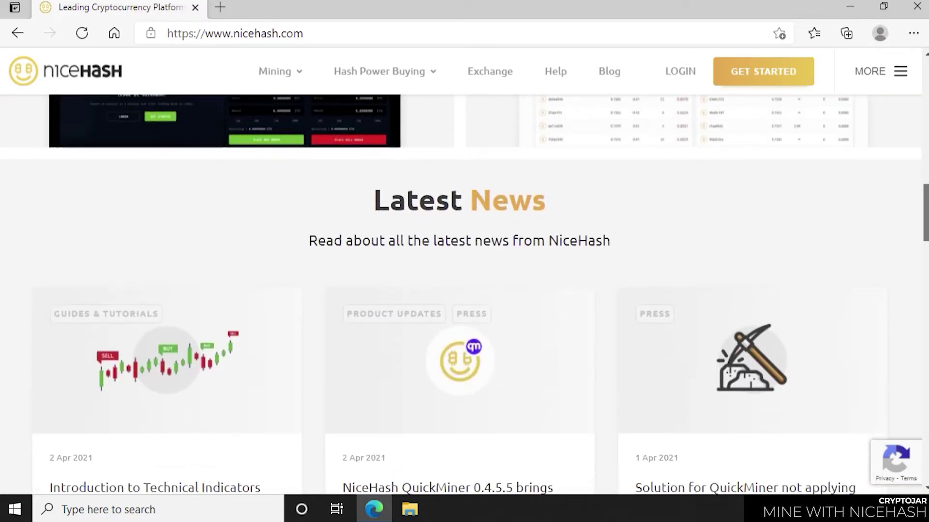
pyautogui.scroll(-1, 464, 290)
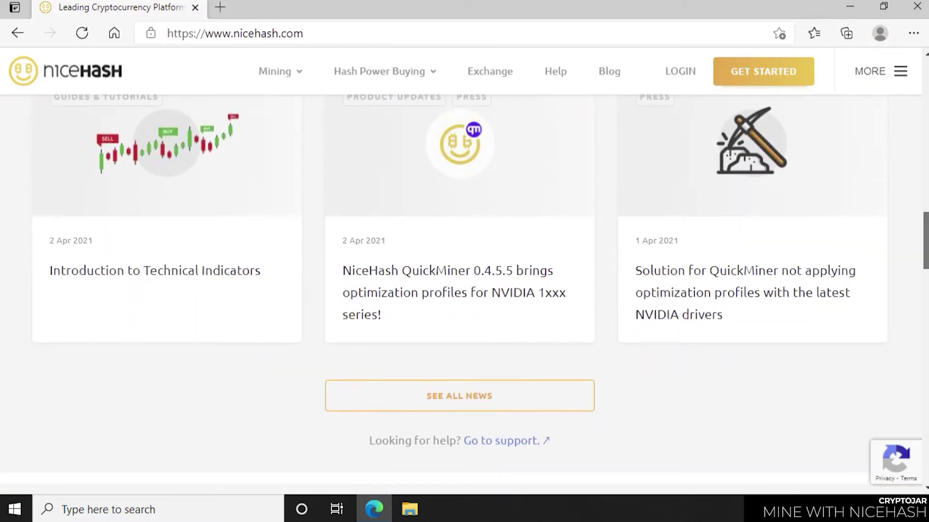
pyautogui.scroll(10, 464, 291)
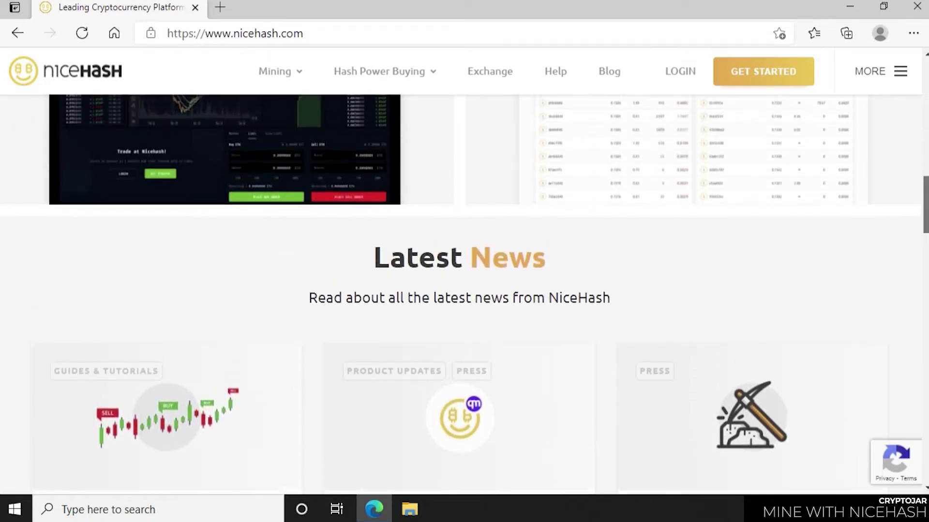
pyautogui.scroll(14, 464, 290)
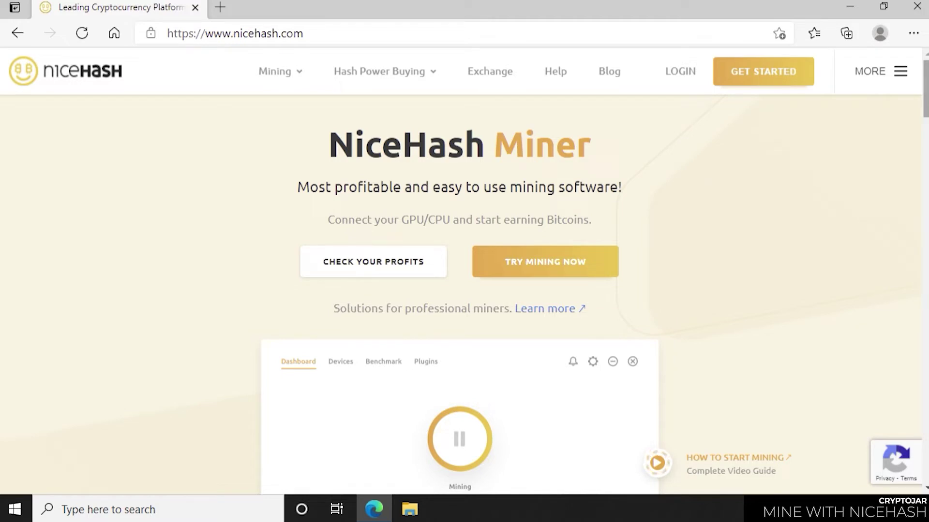
pyautogui.click(752, 91)
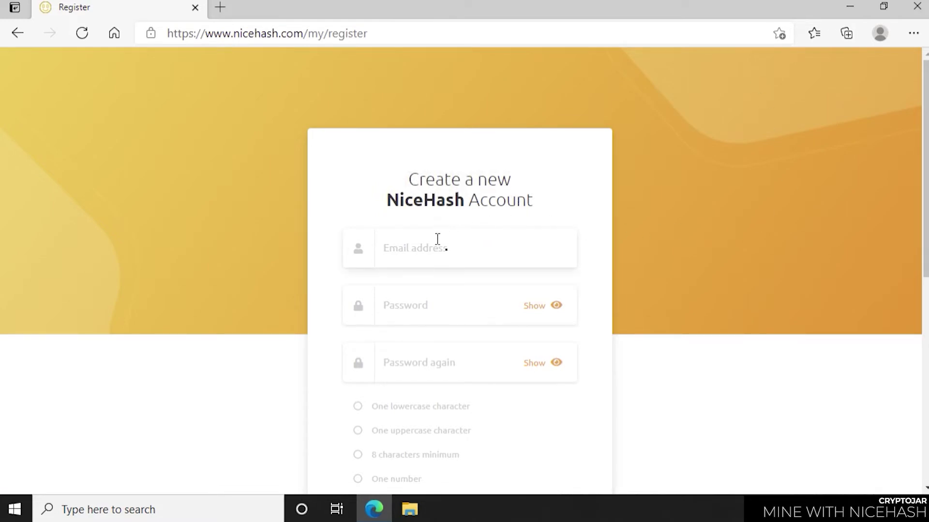
# Fill in the new account's e-mail address and enter the account password in both password fields
pyautogui.click(421, 243)
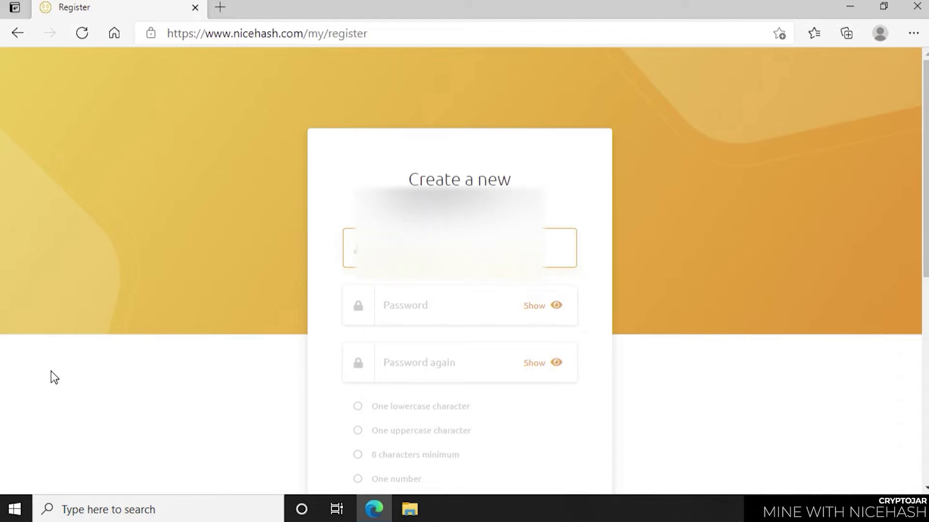
pyautogui.press('Tab')
pyautogui.hotkey('ctrl', 'v')
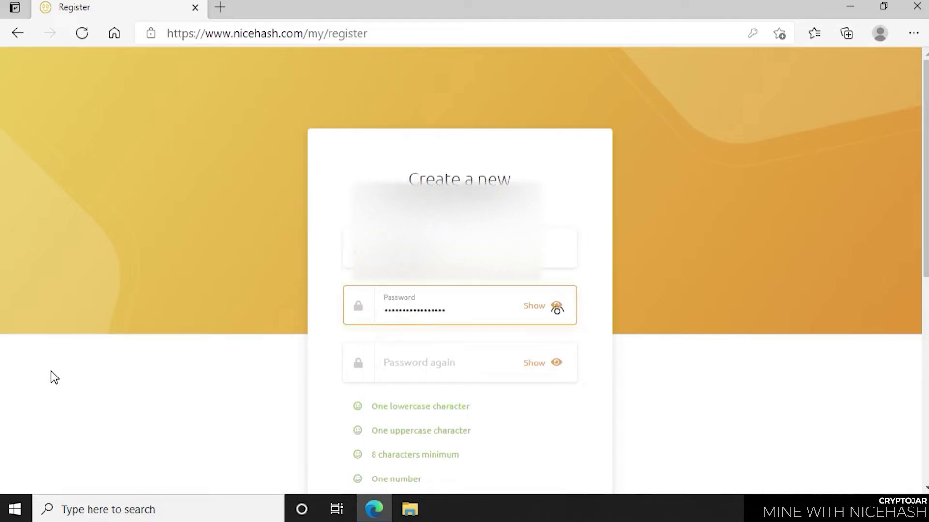
pyautogui.press('Tab')
pyautogui.hotkey('ctrl', 'v')
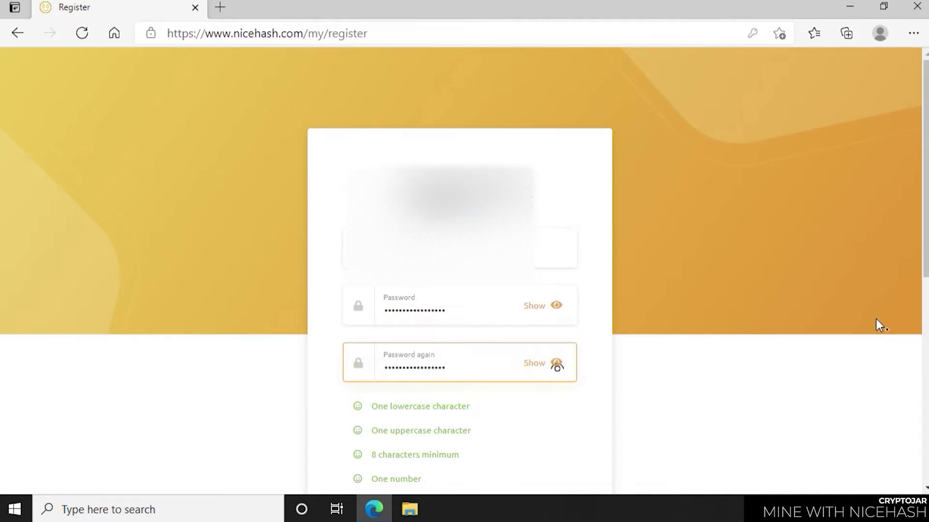
# Confirm the country selection and agree to the Terms of Service and Privacy Policy, and create the account
pyautogui.moveTo(926, 260); pyautogui.dragTo(926, 407)
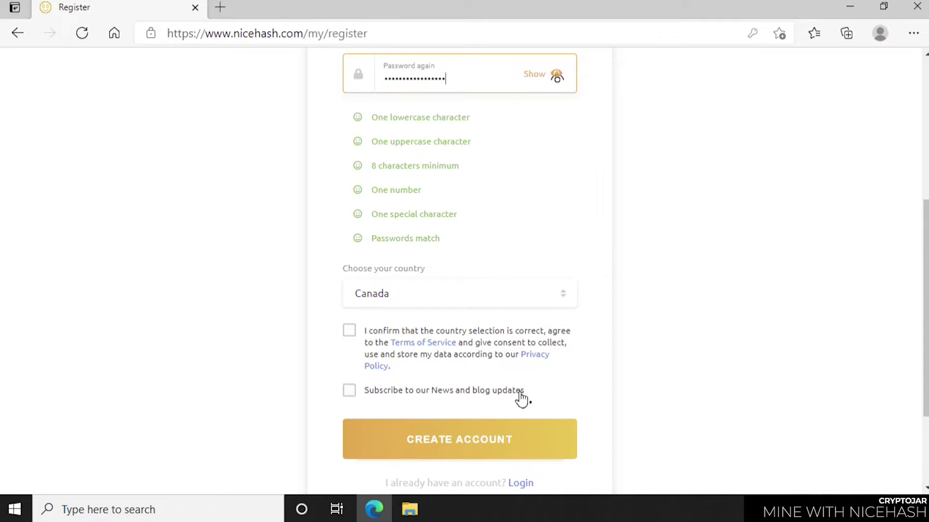
pyautogui.click(346, 339)
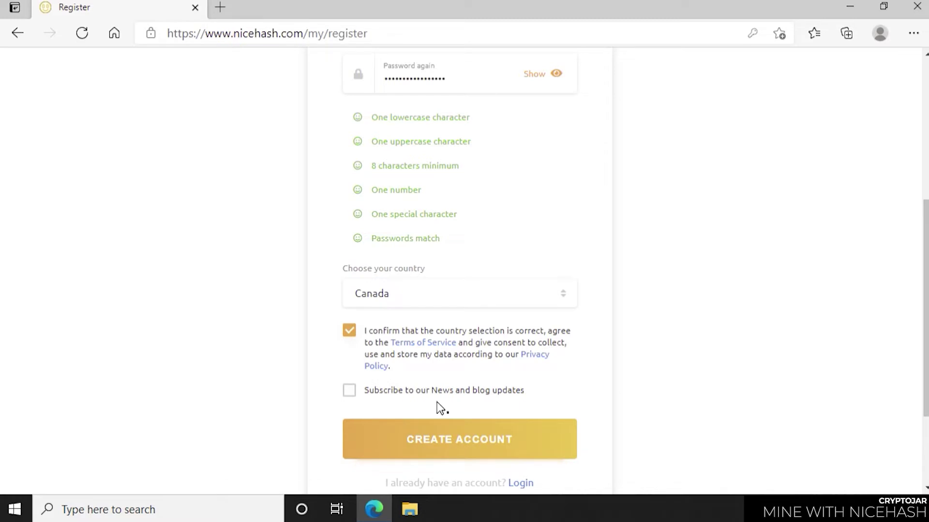
pyautogui.click(458, 444)
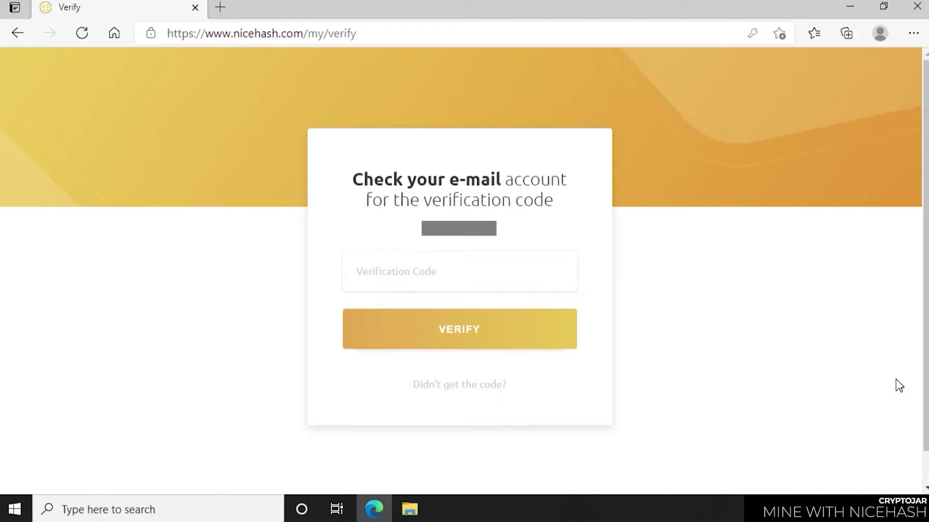
# Paste the e-mailed verification code into the Verification Code field and verify the new account
pyautogui.click(357, 275)
pyautogui.hotkey('ctrl', 'v')
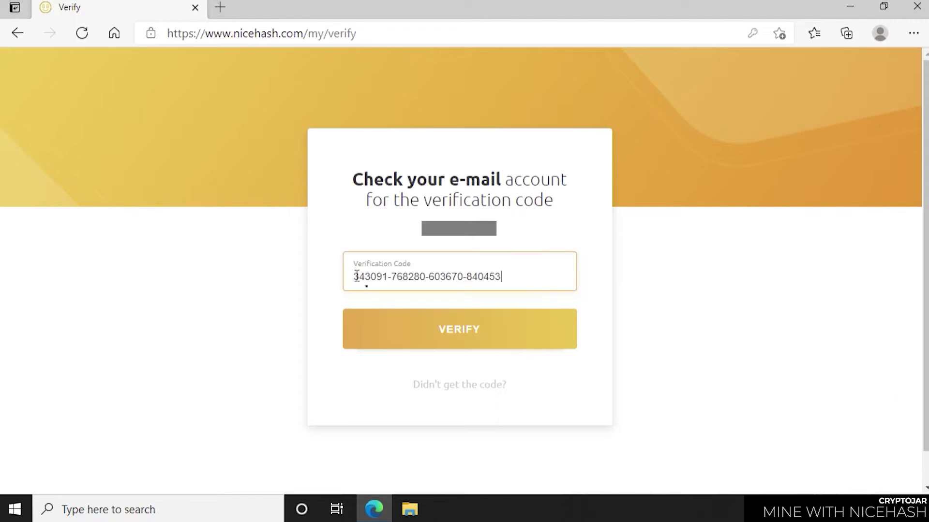
pyautogui.click(422, 334)
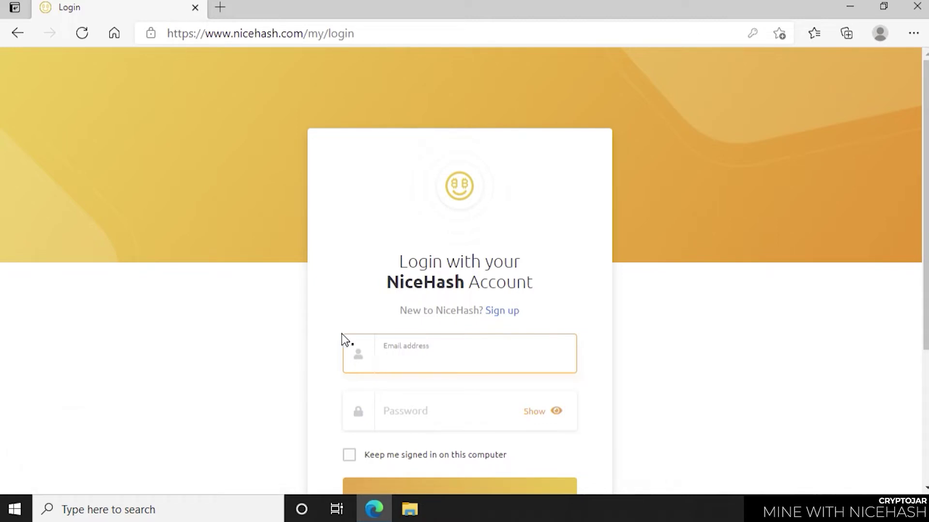
# Log in to the NiceHash account with the account e-mail address and password
pyautogui.scroll(-4, 497, 361)
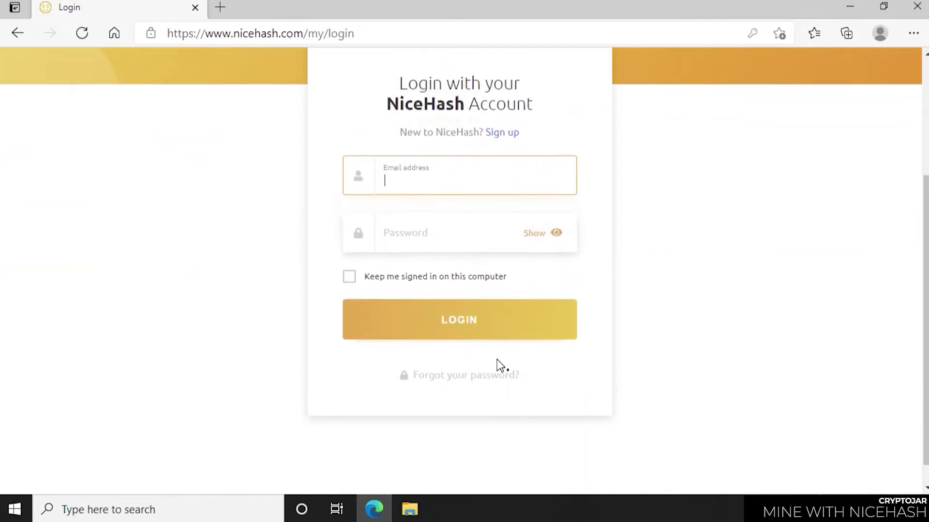
pyautogui.scroll(1, 497, 365)
pyautogui.hotkey('ctrl', 'v')
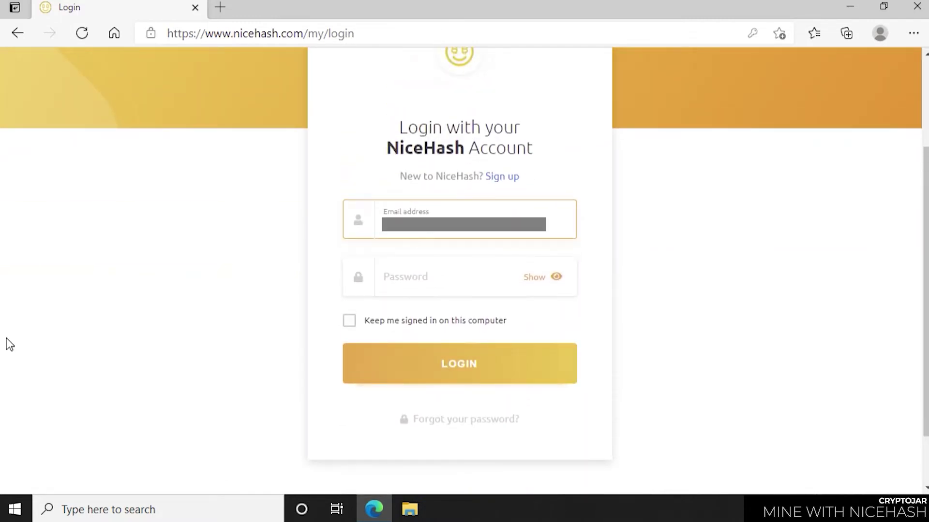
pyautogui.press('Tab')
pyautogui.hotkey('ctrl', 'v')
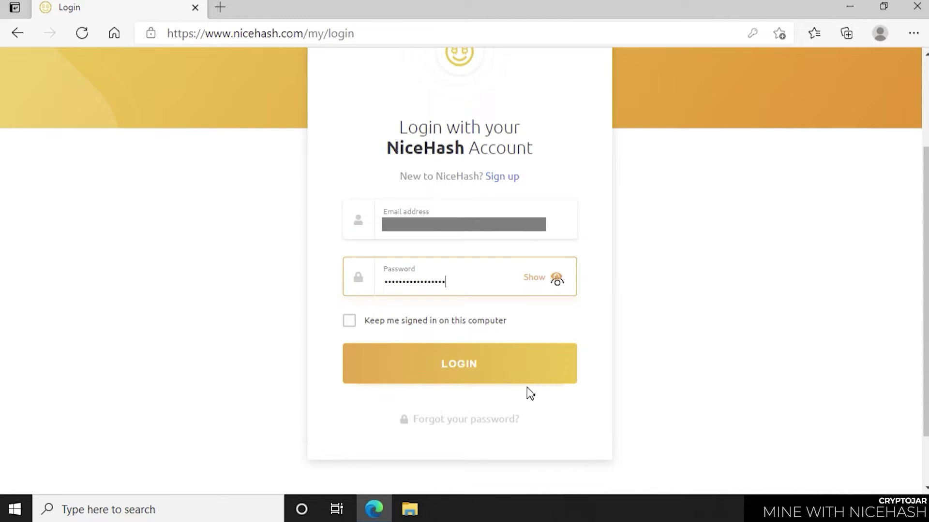
pyautogui.click(495, 373)
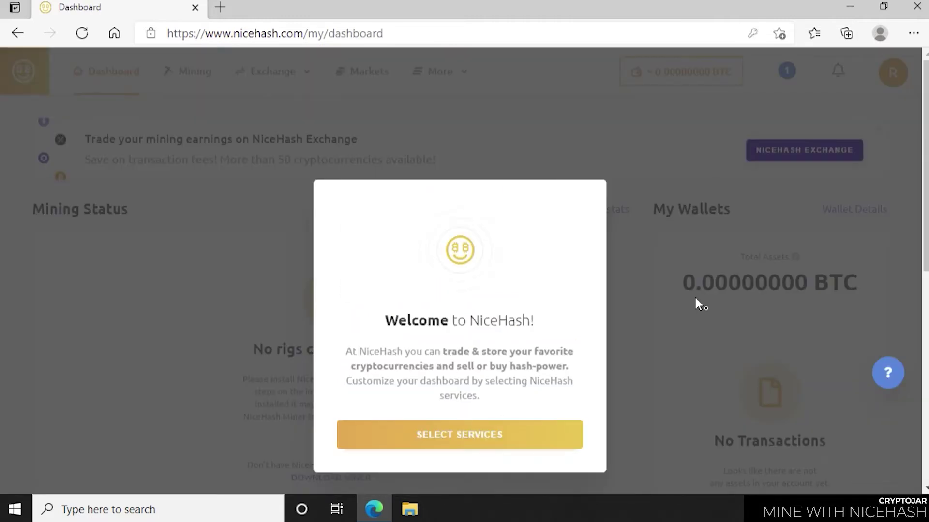
# Accept the default selection of NiceHash services and start using the dashboard
pyautogui.click(469, 438)
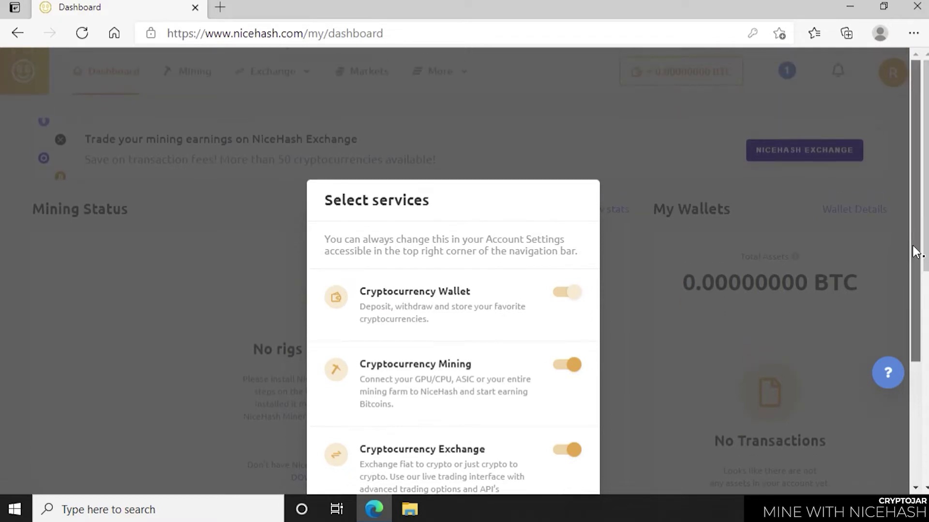
pyautogui.moveTo(918, 249); pyautogui.dragTo(925, 383)
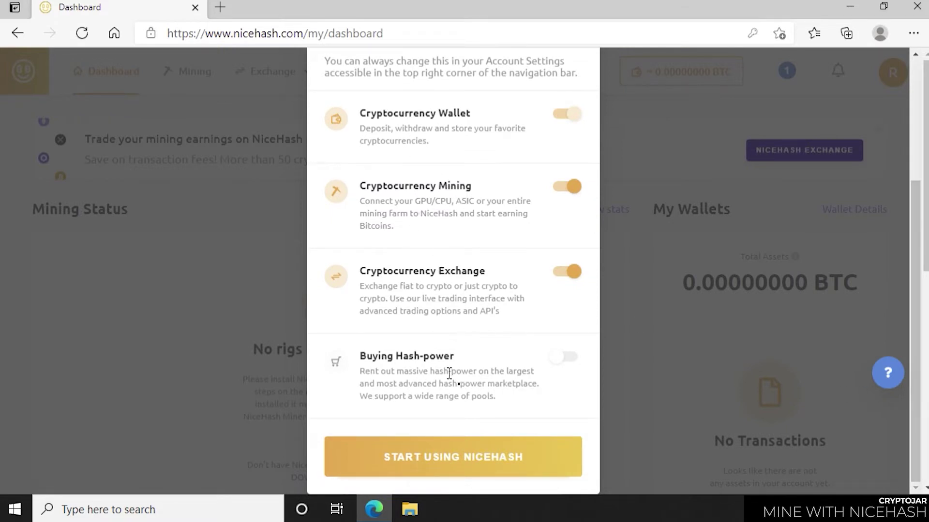
pyautogui.click(450, 458)
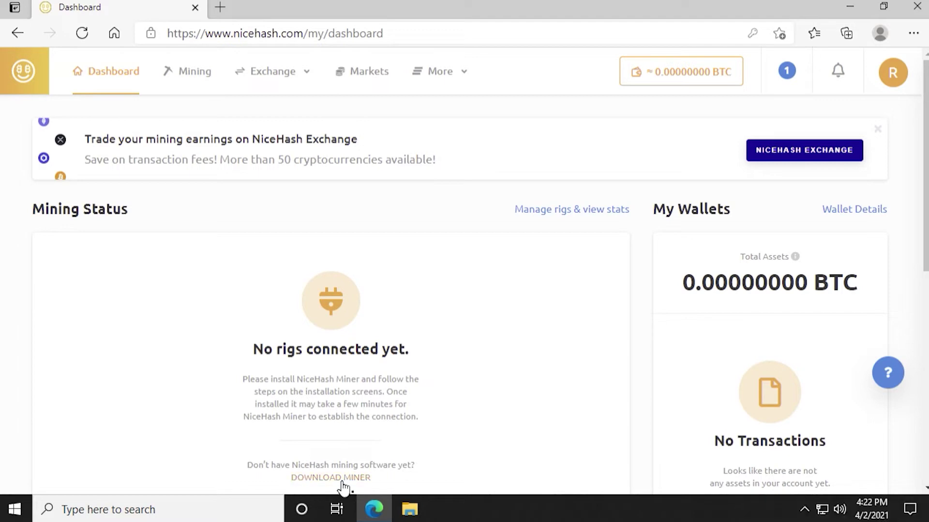
# Go to the mining rig manager, skipping its tour, and copy the mining wallet address
pyautogui.click(189, 77)
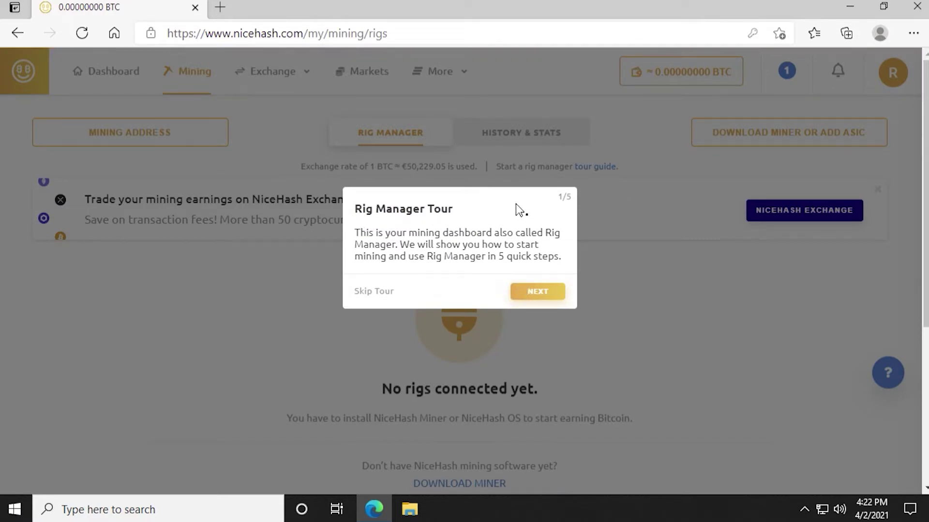
pyautogui.click(377, 294)
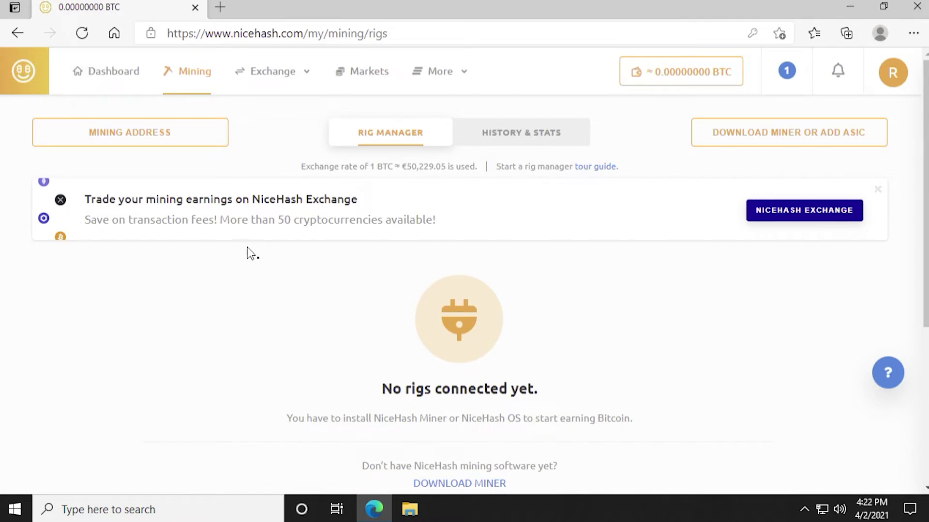
pyautogui.click(112, 134)
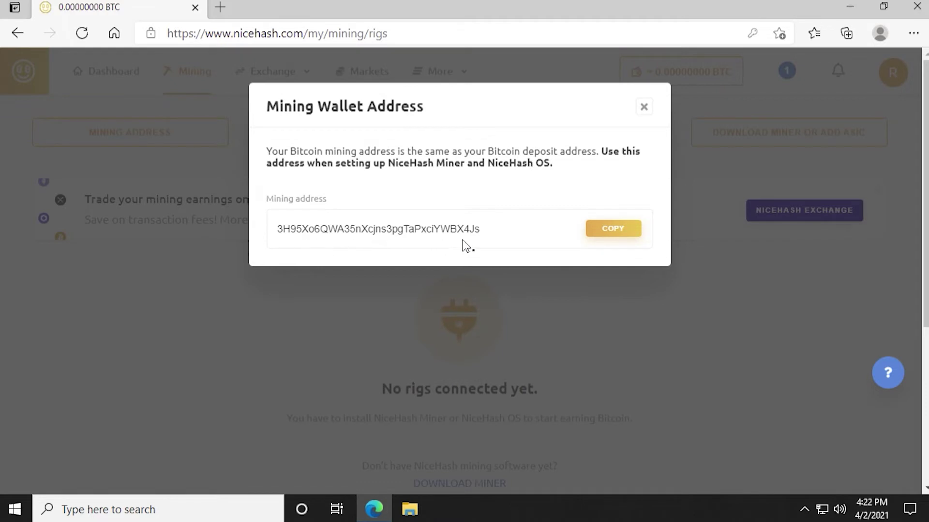
pyautogui.click(615, 232)
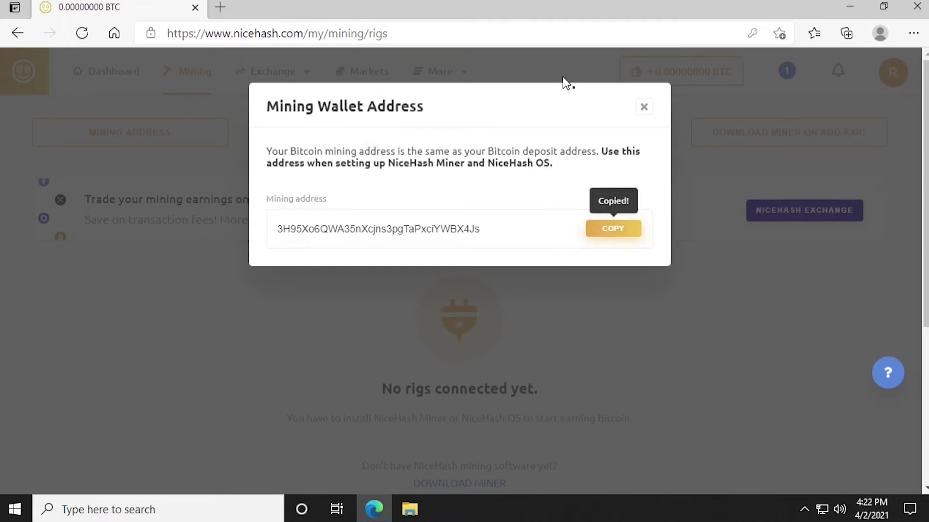
pyautogui.click(643, 107)
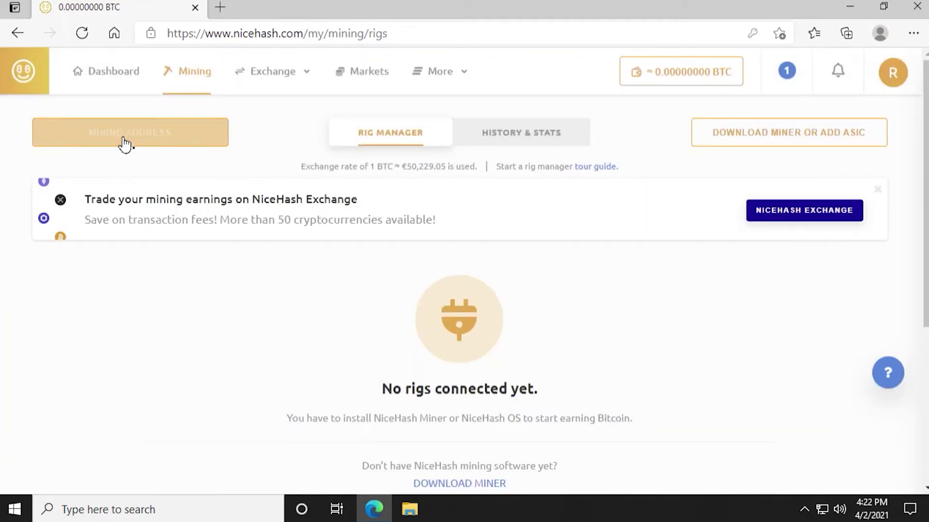
# Open the miner download options and select NiceHash Miner as the mining option
pyautogui.click(745, 146)
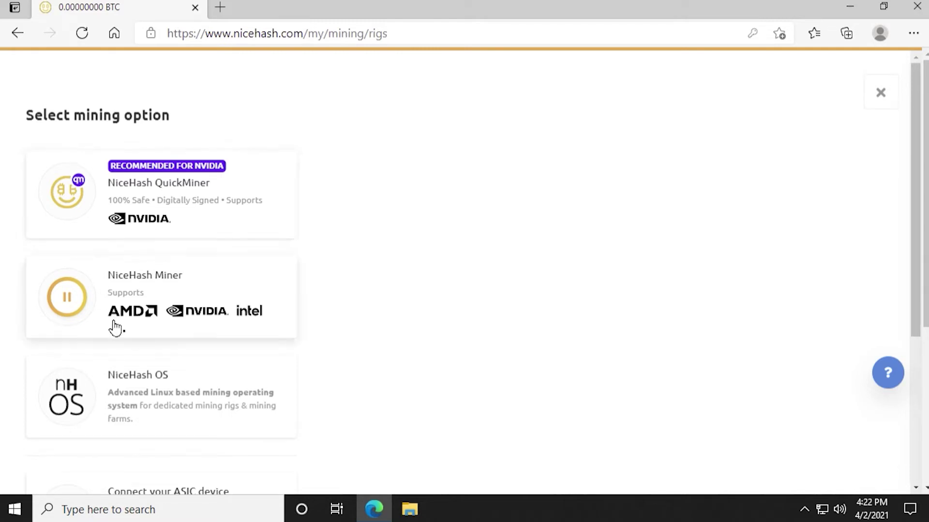
pyautogui.click(116, 296)
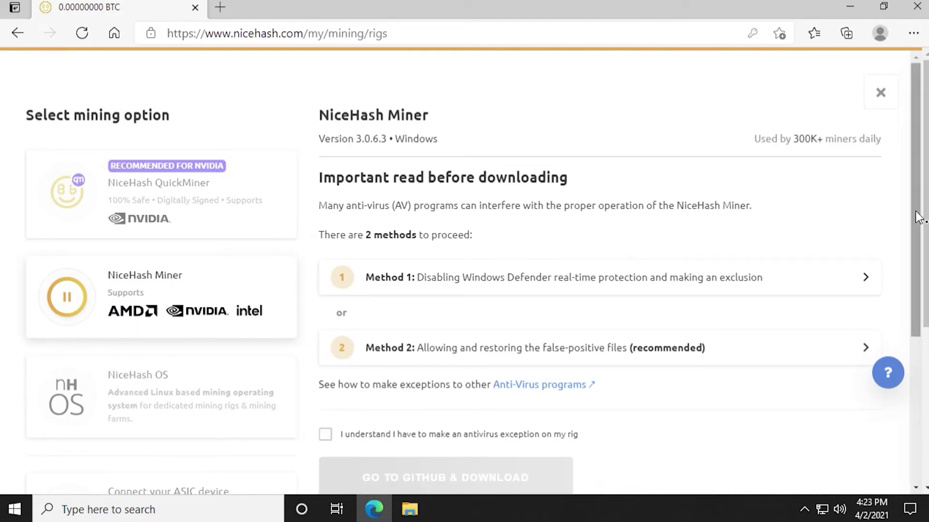
pyautogui.moveTo(917, 217); pyautogui.dragTo(924, 285)
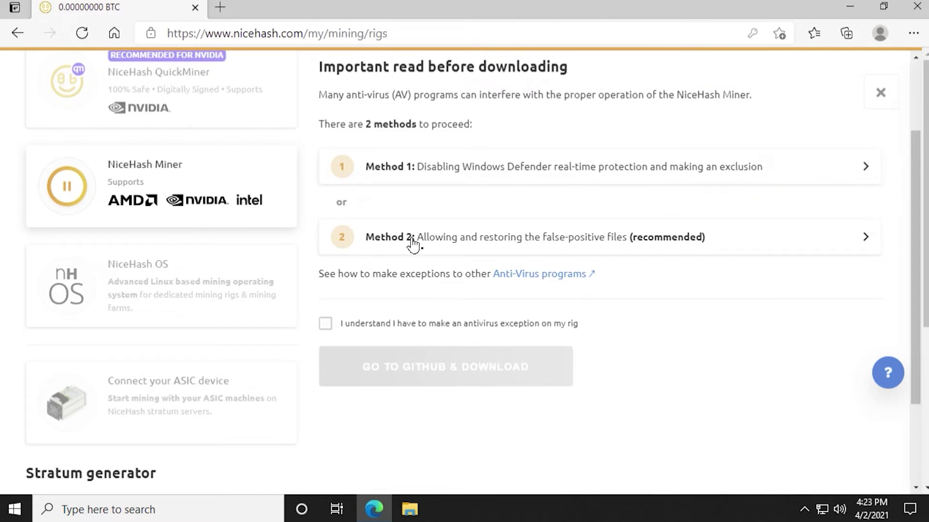
# Examine the Method 1 instructions and skim their video on adding NiceHash Miner to the Windows Defender exclusions, and collapse the section
pyautogui.click(861, 173)
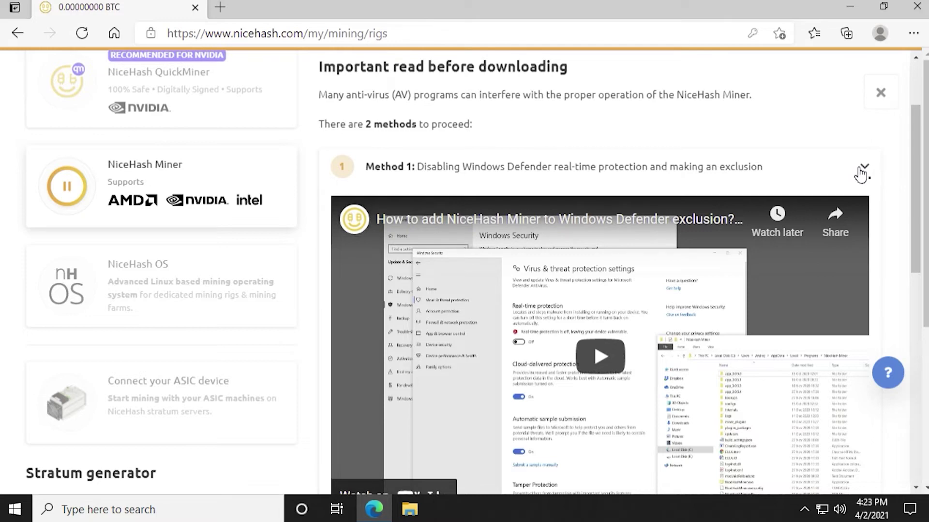
pyautogui.scroll(-3, 860, 175)
pyautogui.scroll(1, 860, 175)
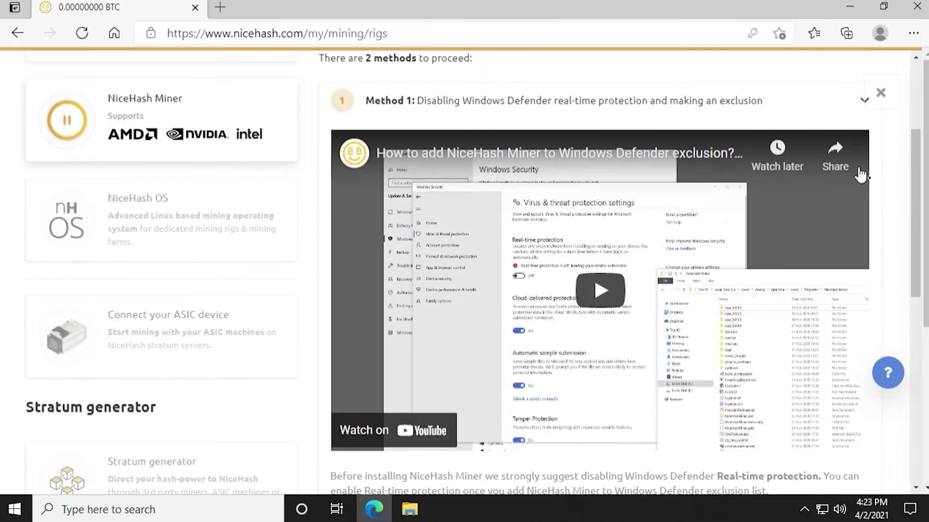
pyautogui.click(606, 296)
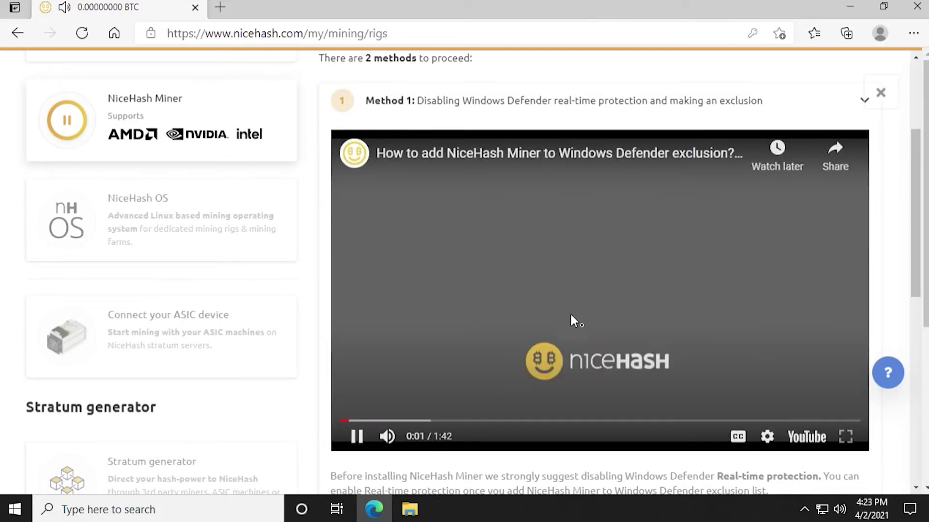
pyautogui.click(380, 422)
pyautogui.click(401, 422)
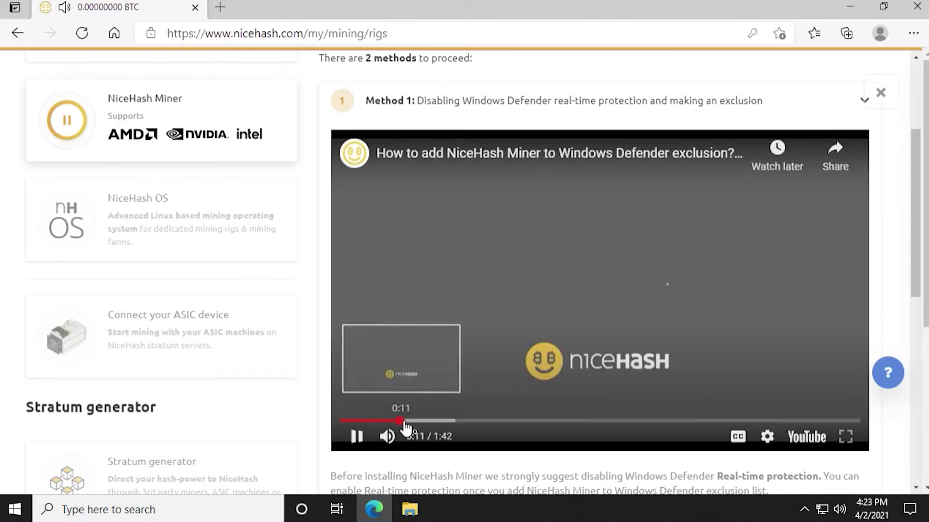
pyautogui.click(447, 421)
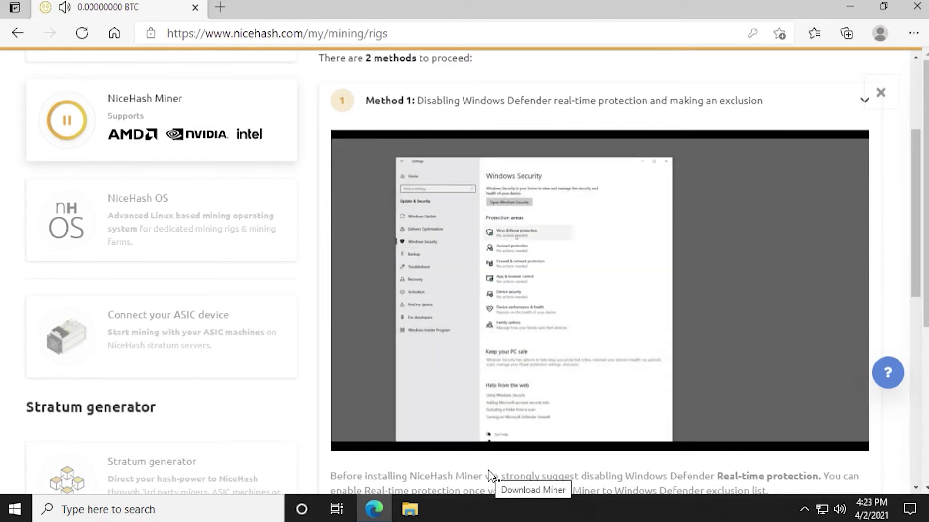
pyautogui.click(844, 102)
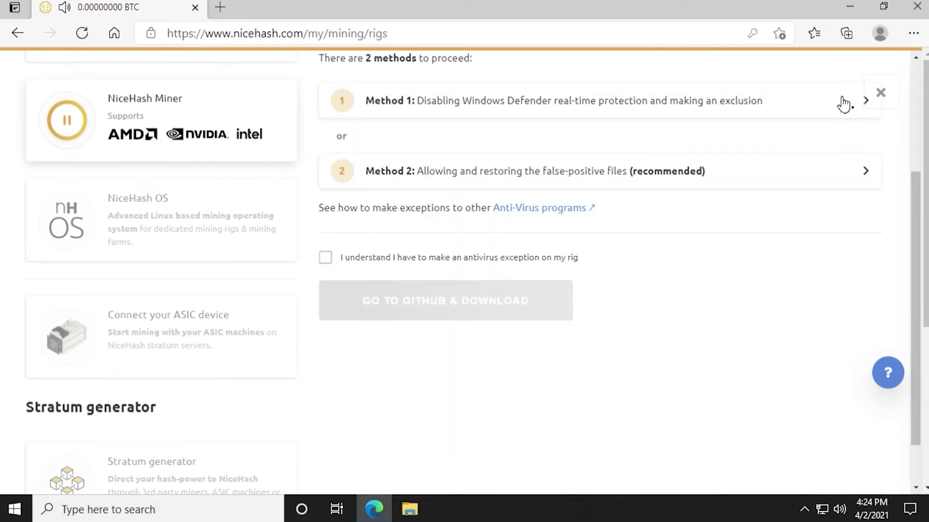
pyautogui.scroll(4, 534, 273)
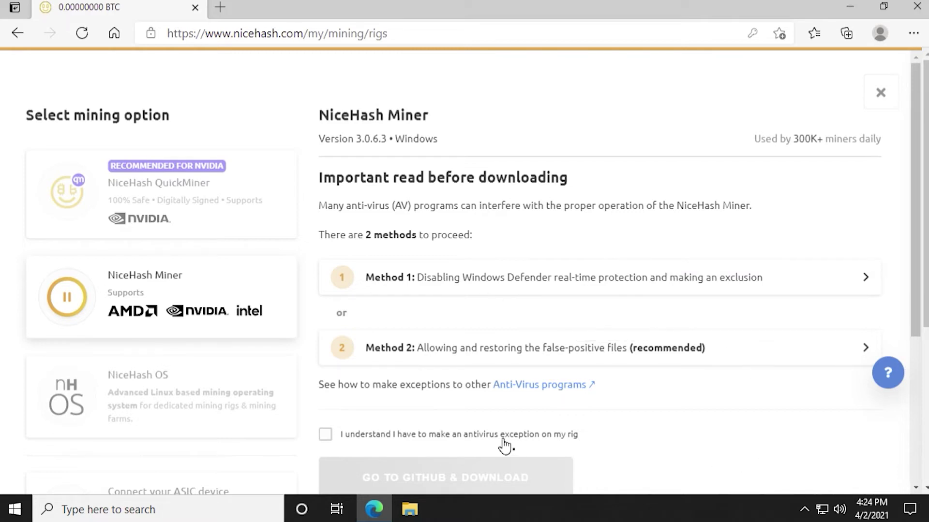
# Turn off Real-time protection in the Windows Security virus and threat protection settings, allow the change, and minimize that window
pyautogui.click(804, 510)
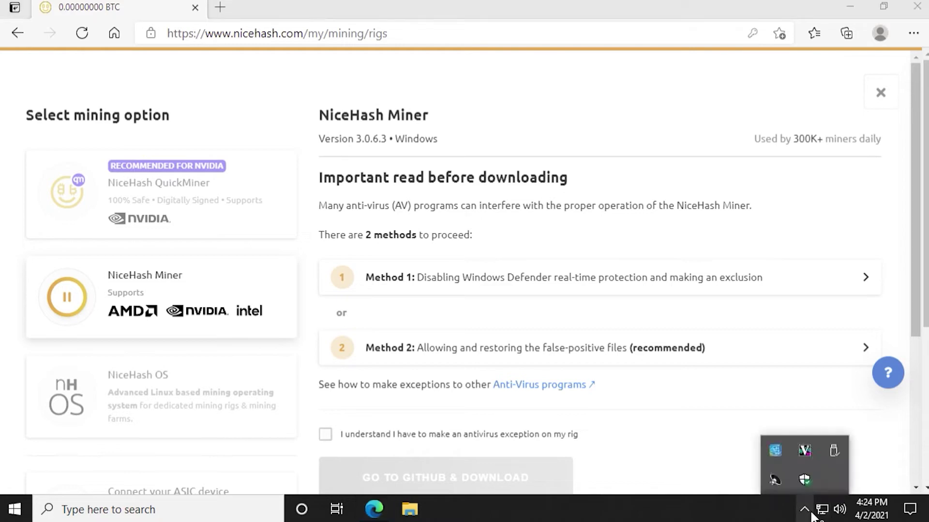
pyautogui.click(808, 480)
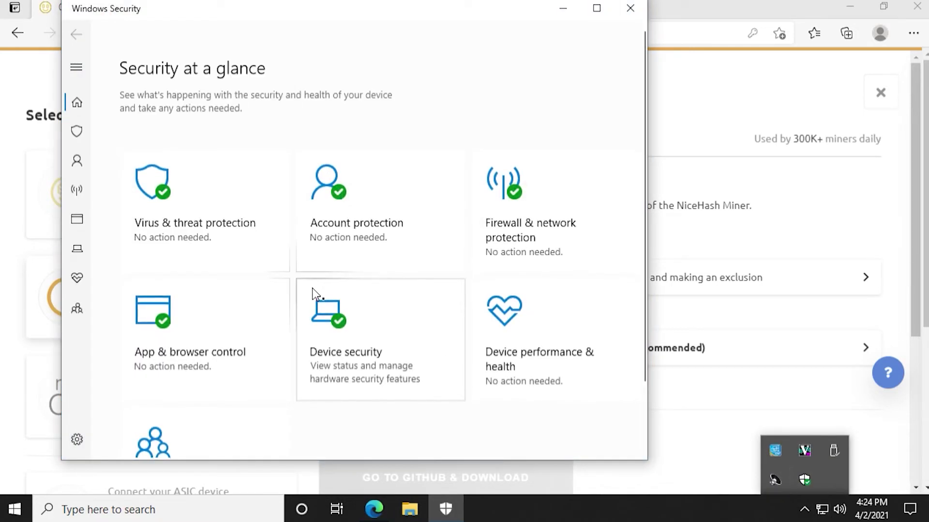
pyautogui.click(193, 229)
pyautogui.scroll(-2, 193, 228)
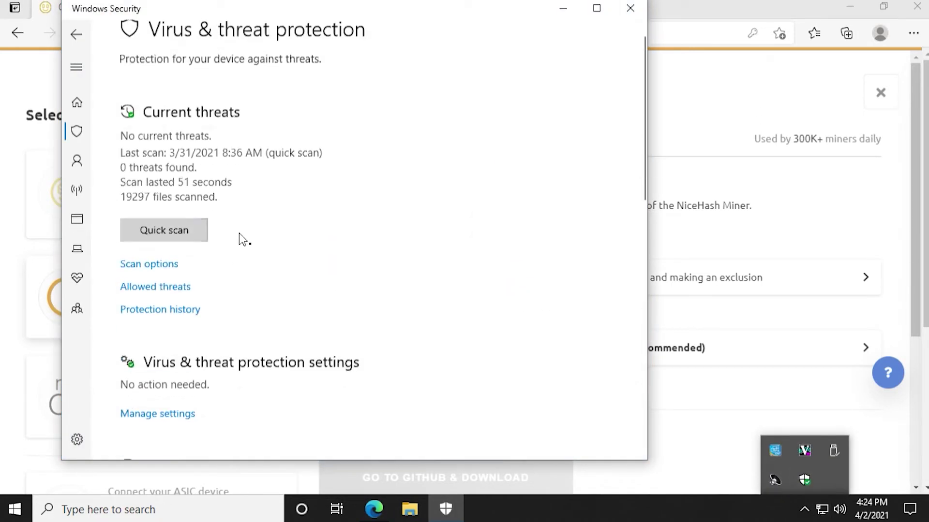
pyautogui.scroll(-5, 239, 233)
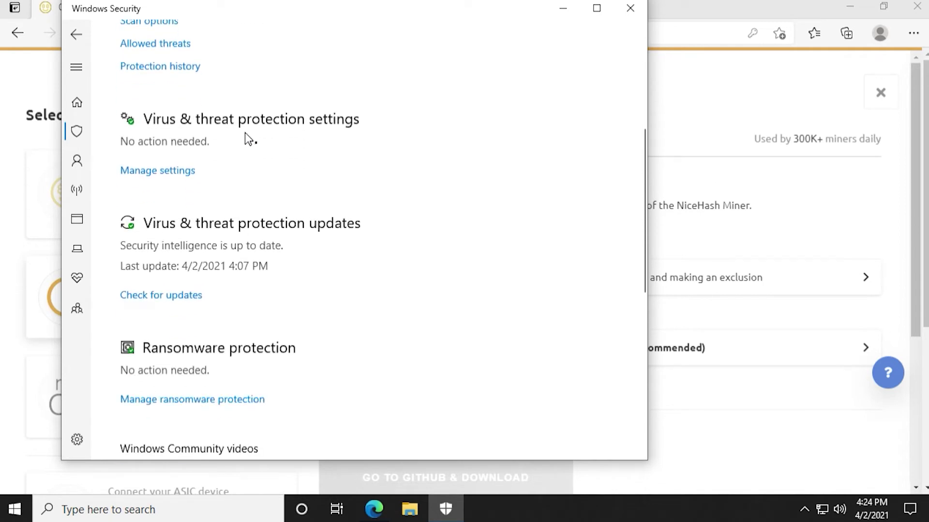
pyautogui.click(166, 172)
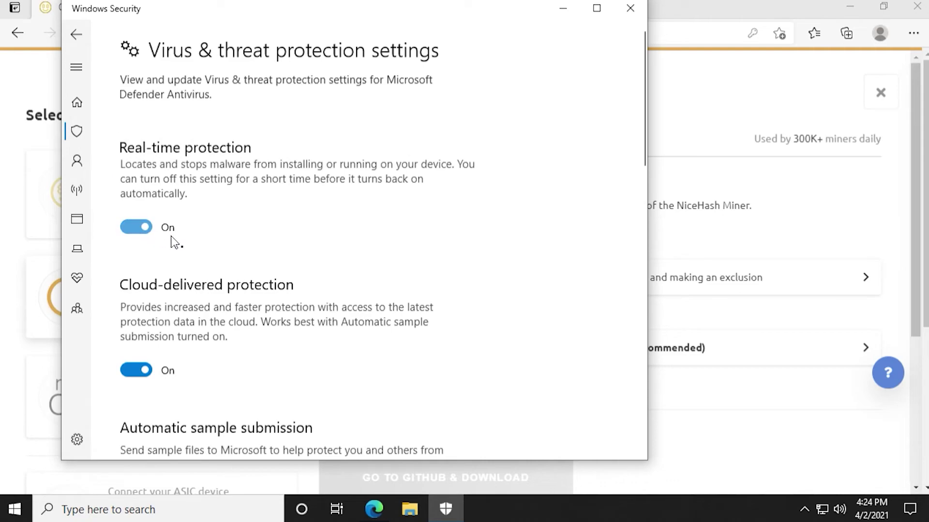
pyautogui.click(135, 228)
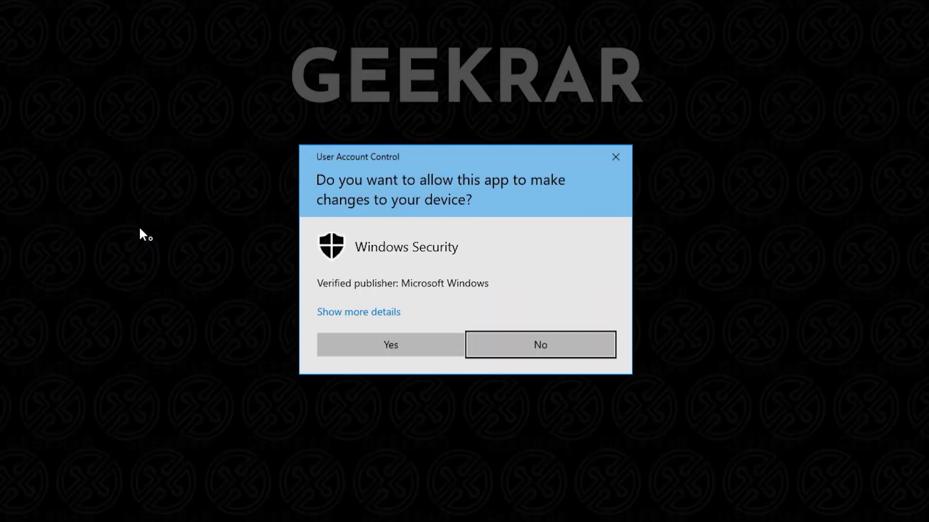
pyautogui.click(362, 349)
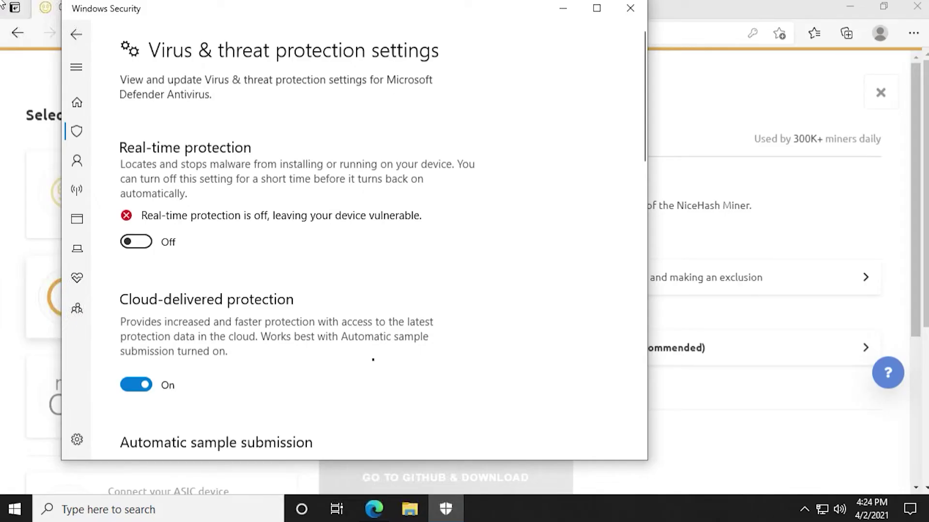
pyautogui.click(564, 9)
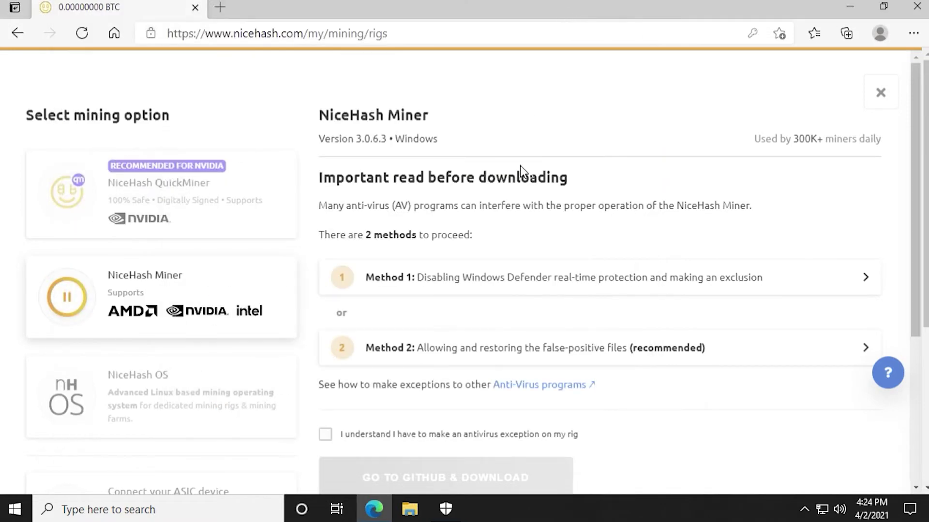
# Acknowledge the required antivirus exception and download the NiceHash Miner 3.0.6.3 installer from GitHub
pyautogui.scroll(-3, 549, 254)
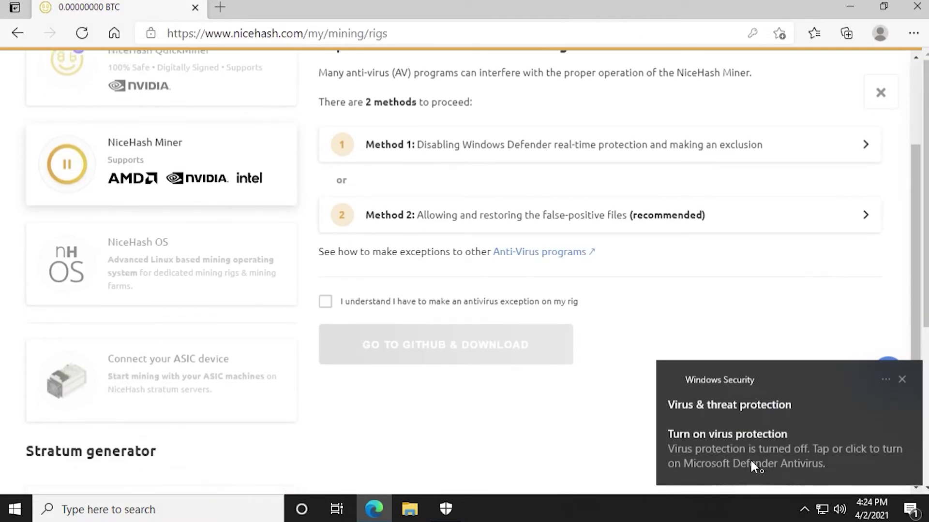
pyautogui.click(326, 301)
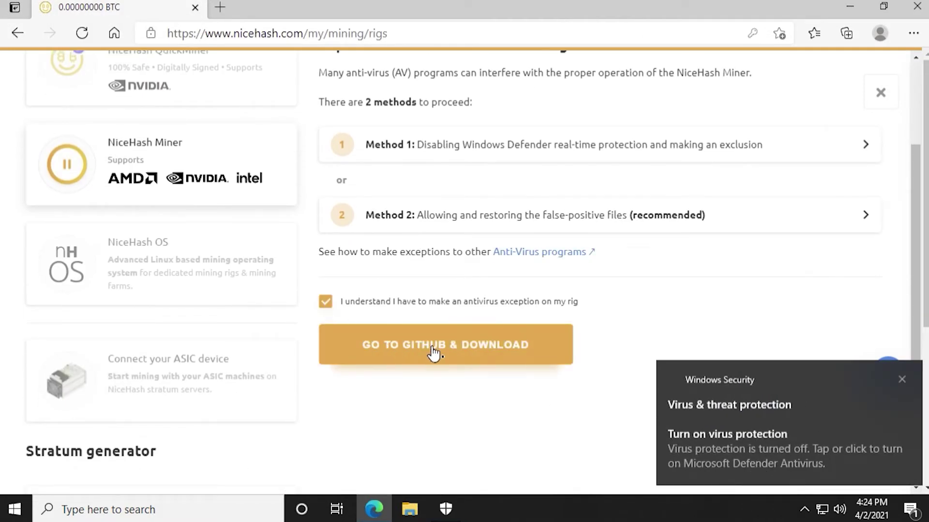
pyautogui.click(902, 379)
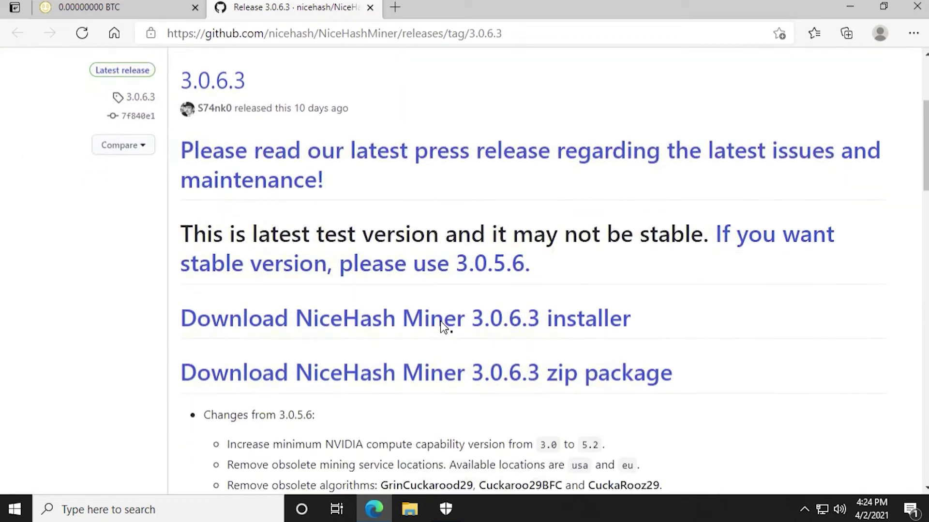
pyautogui.click(342, 323)
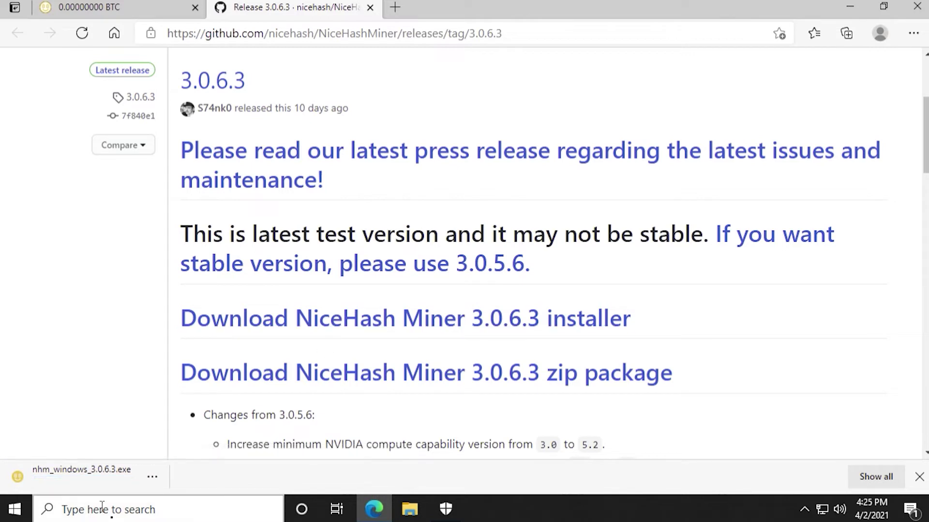
# Install NiceHash Miner from nhm_windows_3.0.6.3.exe, agreeing to the license, and finish the setup without running the miner
pyautogui.click(103, 471)
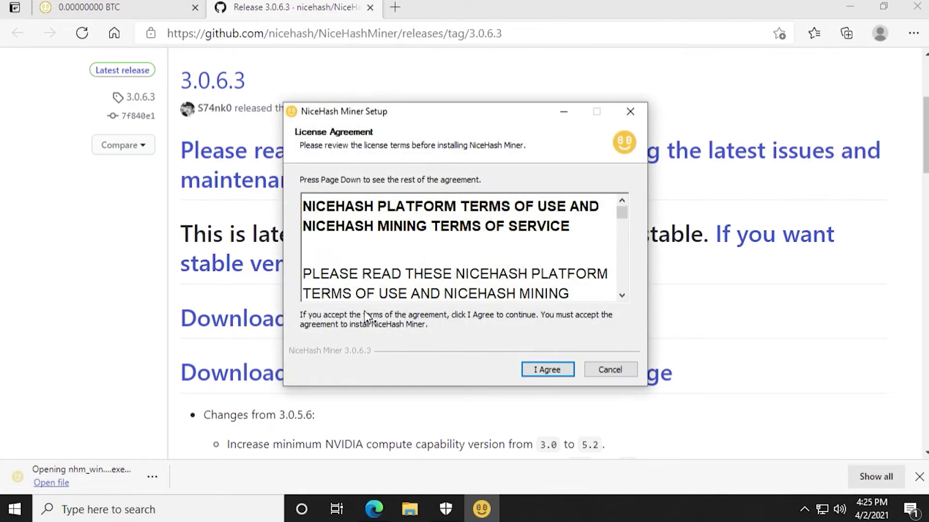
pyautogui.click(537, 368)
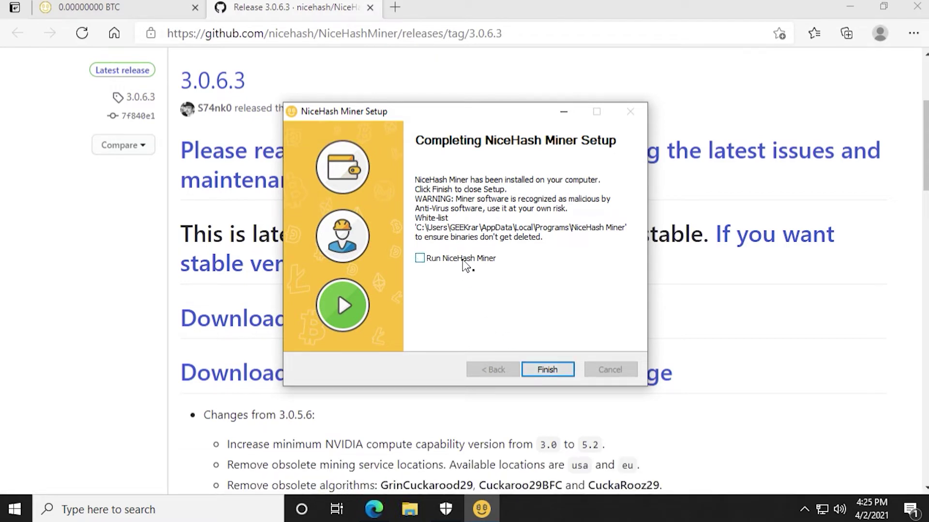
pyautogui.click(555, 370)
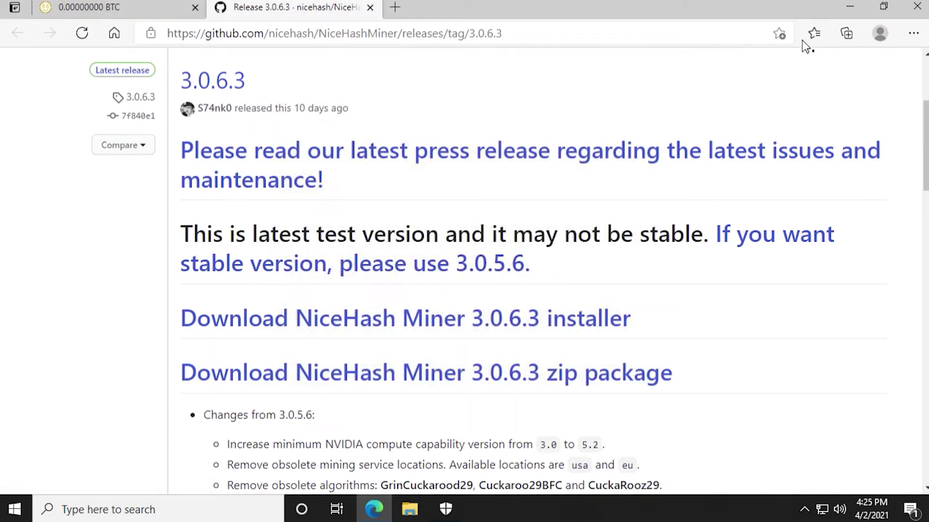
# Copy the NiceHash Miner installation folder path, without the executable name, from the Target value of its desktop shortcut's properties
pyautogui.click(849, 9)
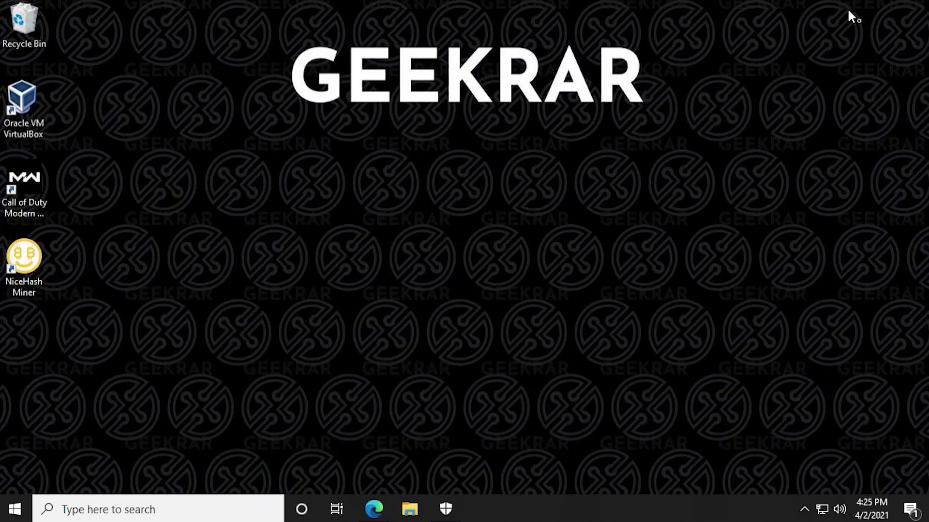
pyautogui.rightClick(41, 261)
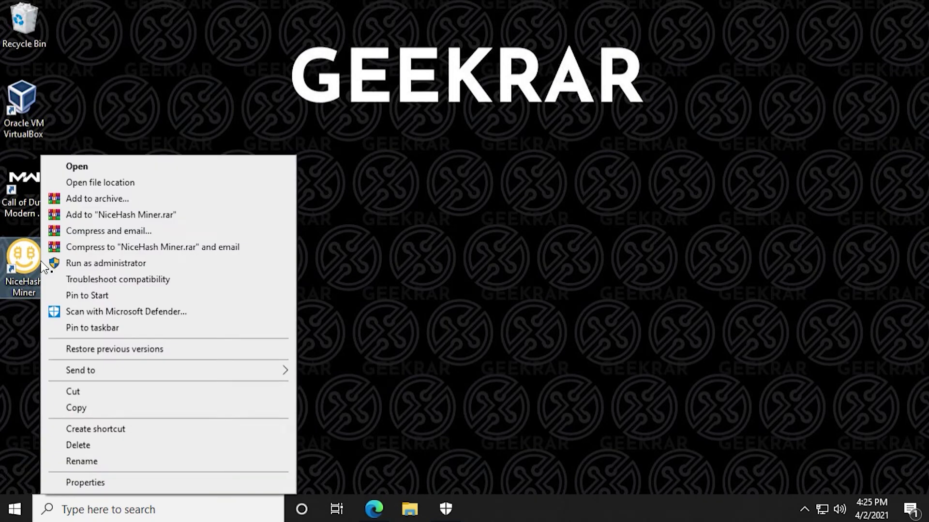
pyautogui.click(95, 482)
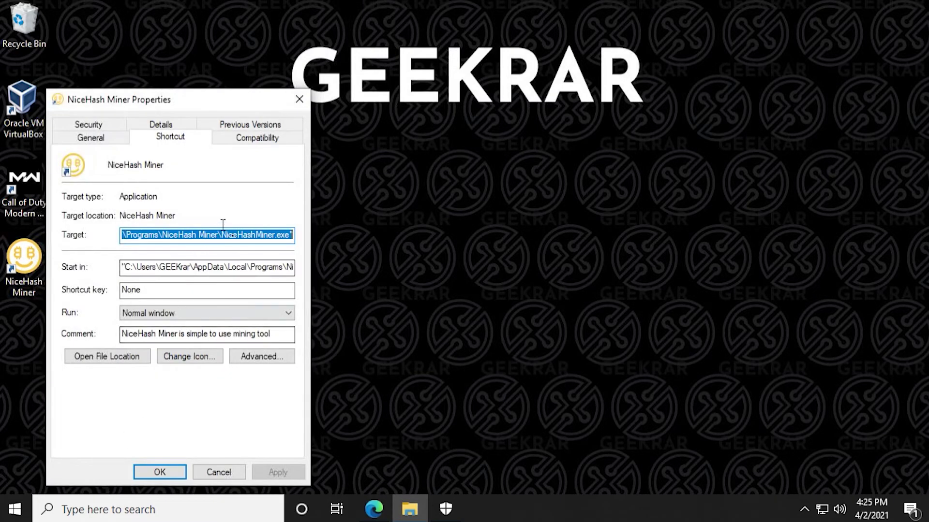
pyautogui.moveTo(206, 235); pyautogui.dragTo(118, 232)
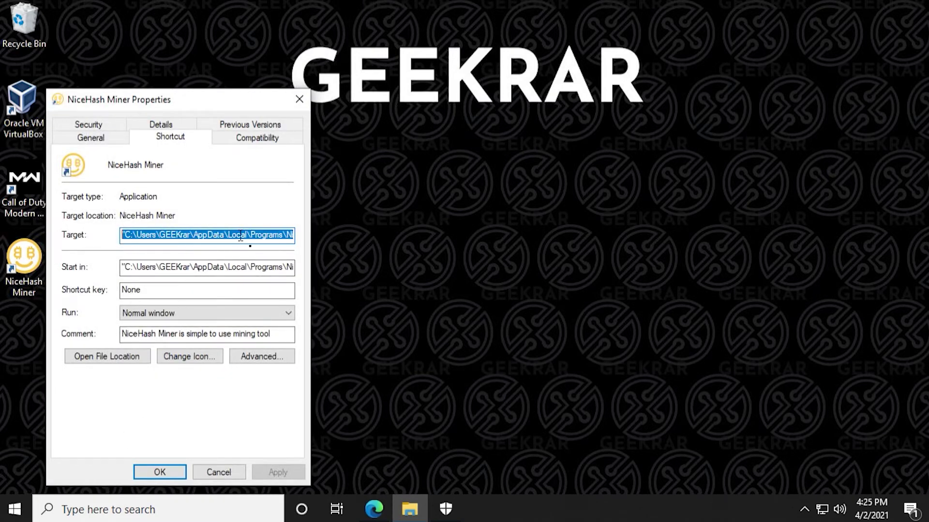
pyautogui.click(282, 234)
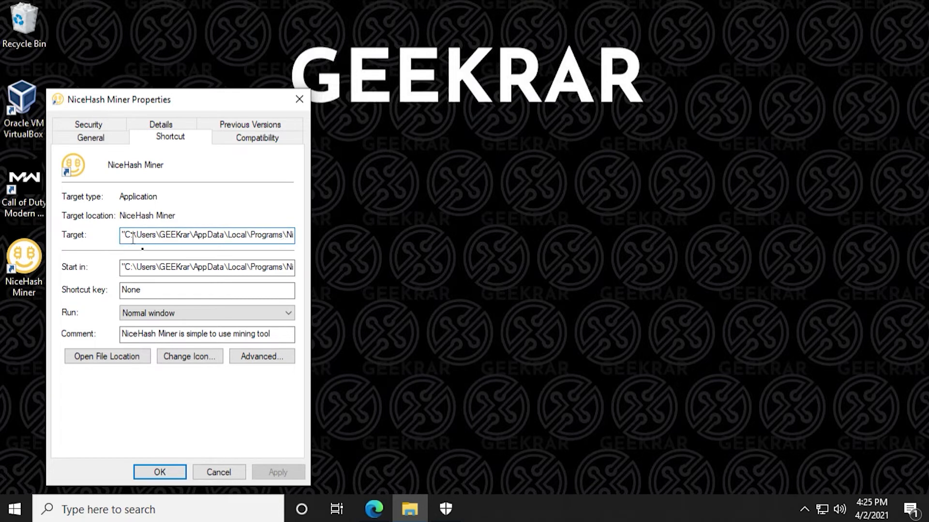
pyautogui.moveTo(125, 235); pyautogui.dragTo(220, 237)
pyautogui.hotkey('ctrl', 'c')
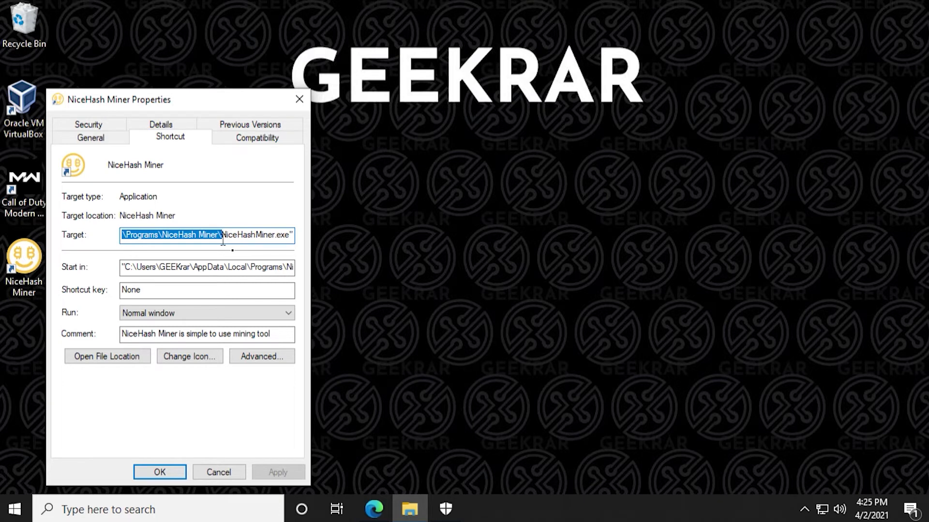
# Cancel the shortcut's properties and open the NiceHash Miner installation folder in File Explorer using the copied path
pyautogui.click(408, 511)
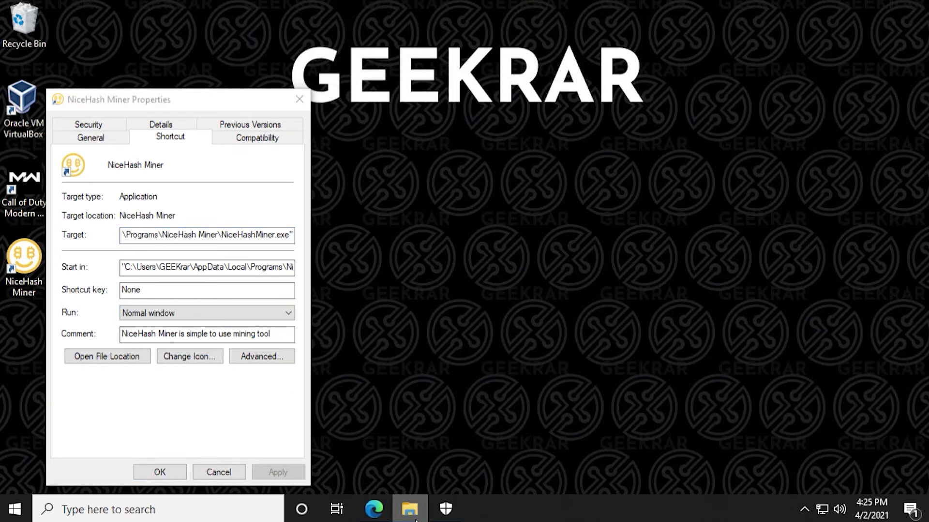
pyautogui.click(236, 474)
pyautogui.click(401, 507)
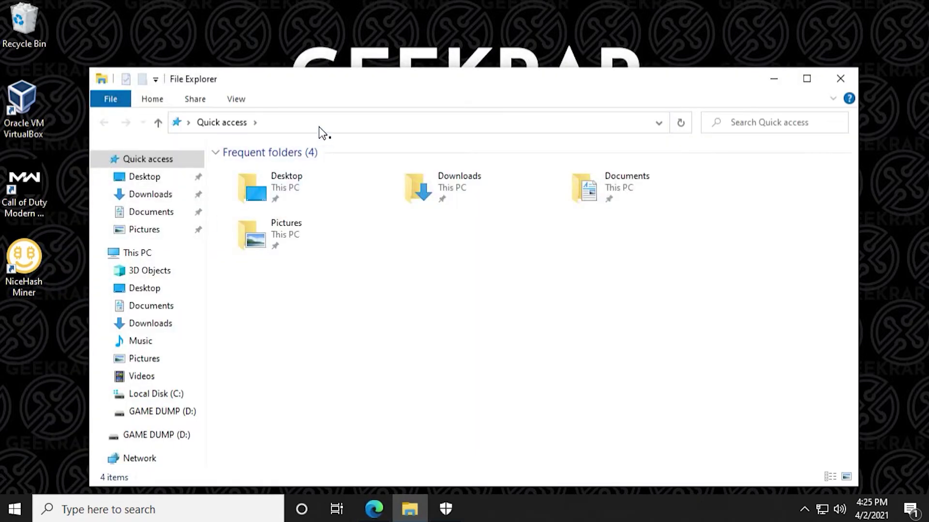
pyautogui.click(318, 126)
pyautogui.hotkey('ctrl', 'v')
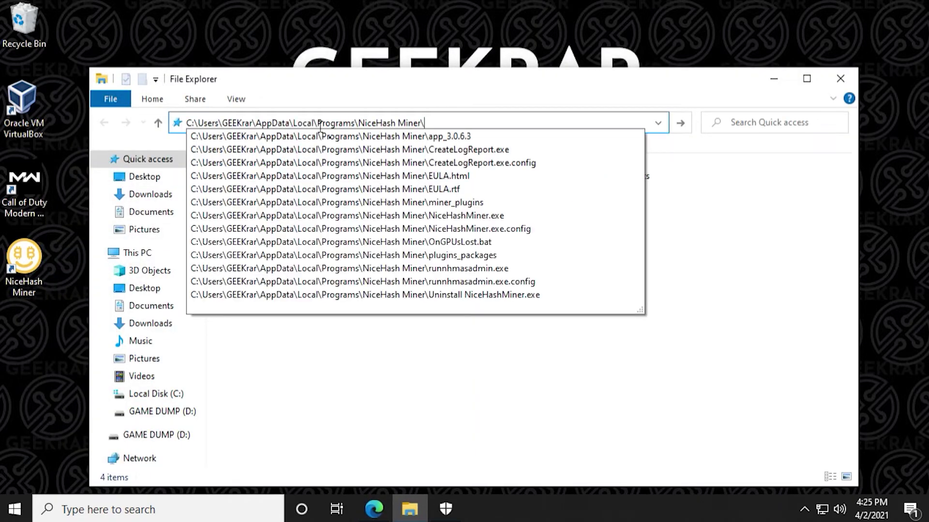
pyautogui.press('Return')
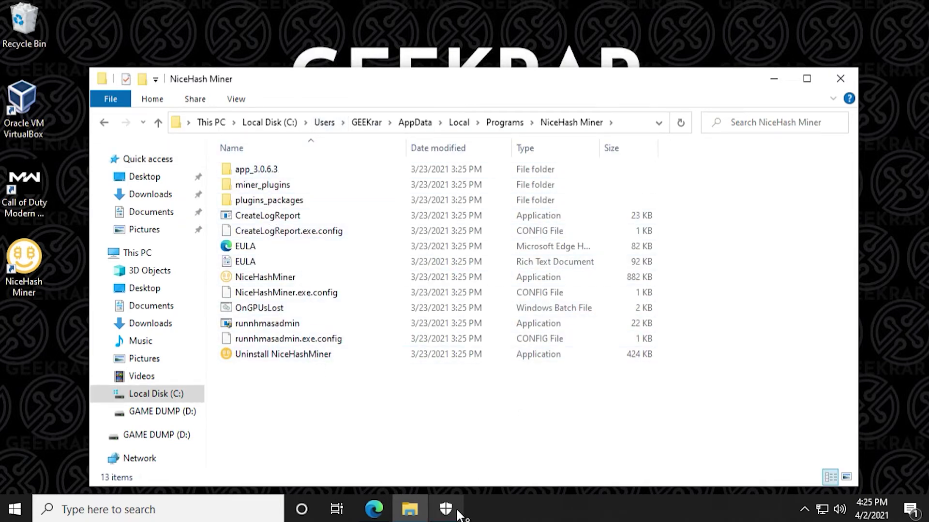
# Add the NiceHash Miner folder in AppData\Local\Programs as a folder exclusion in Windows Security's virus and threat protection settings
pyautogui.click(457, 513)
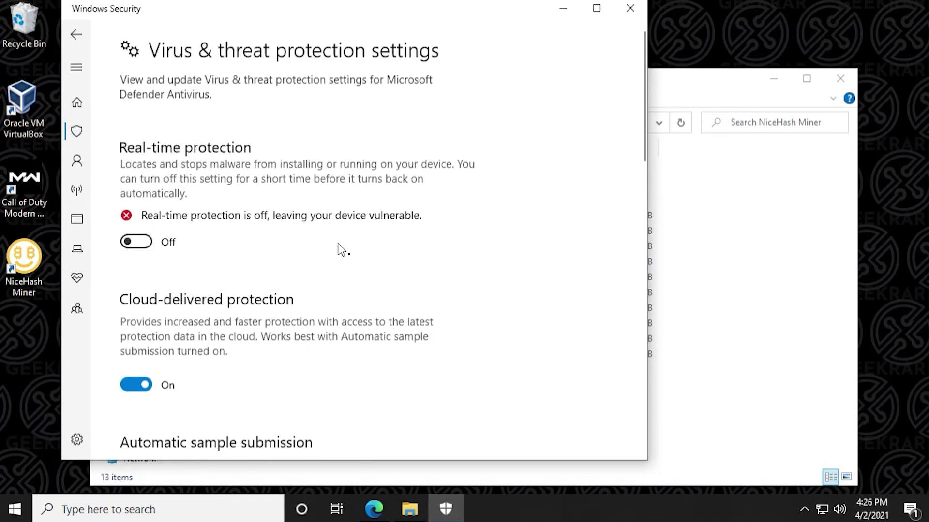
pyautogui.scroll(-10, 344, 233)
pyautogui.scroll(-3, 344, 229)
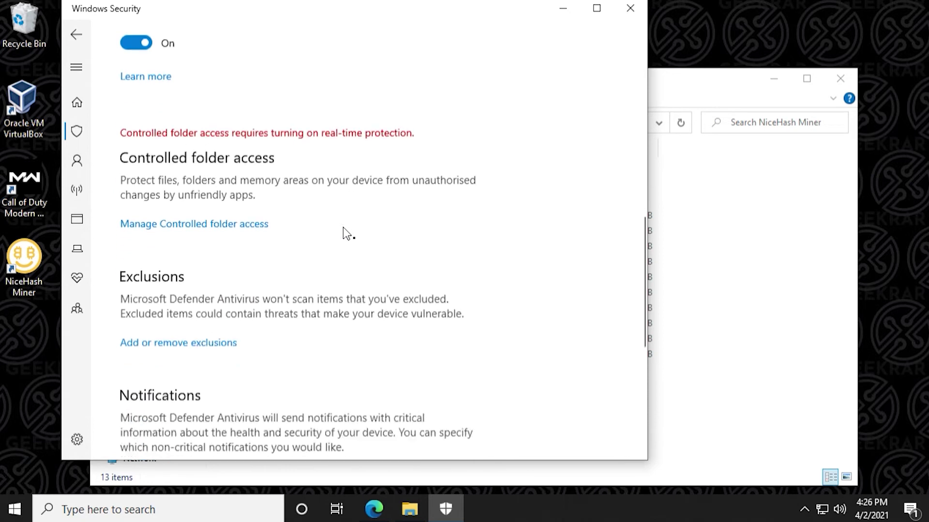
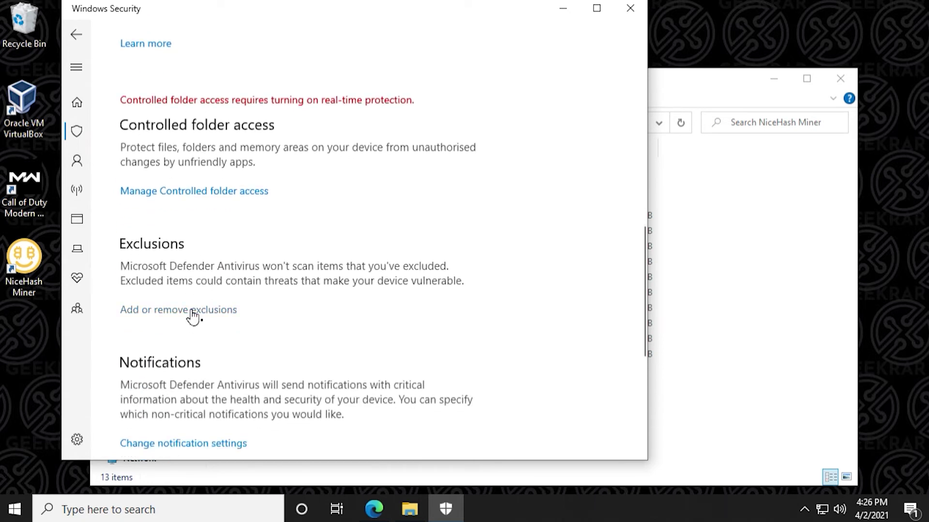
pyautogui.click(192, 311)
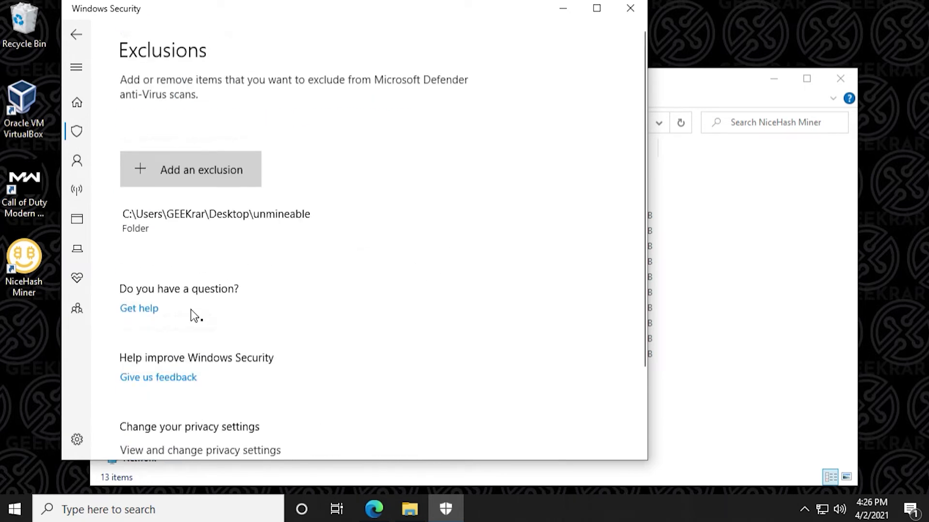
pyautogui.click(203, 176)
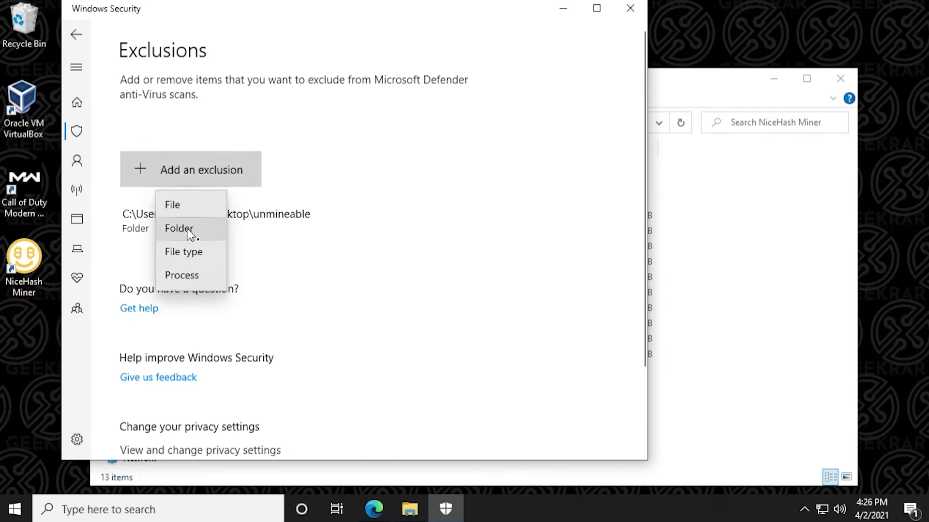
pyautogui.click(190, 235)
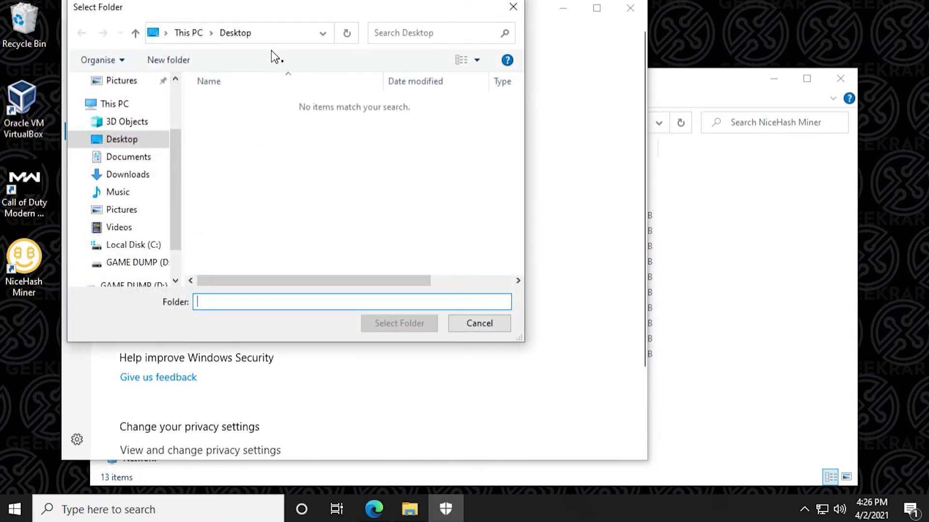
pyautogui.click(279, 34)
pyautogui.write('C:\\Users\\GEEKrar\\AppData\\Local\\Programs\\NiceHash Miner\\')
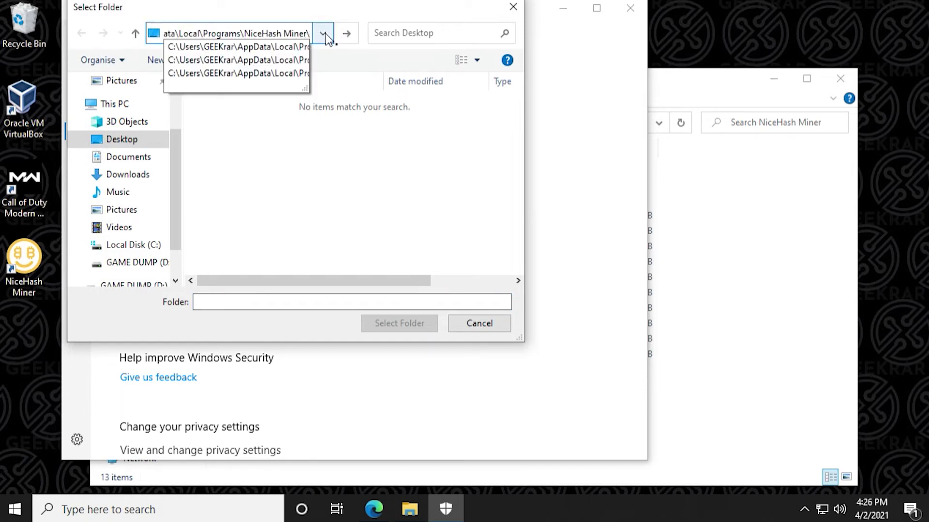
pyautogui.press('Return')
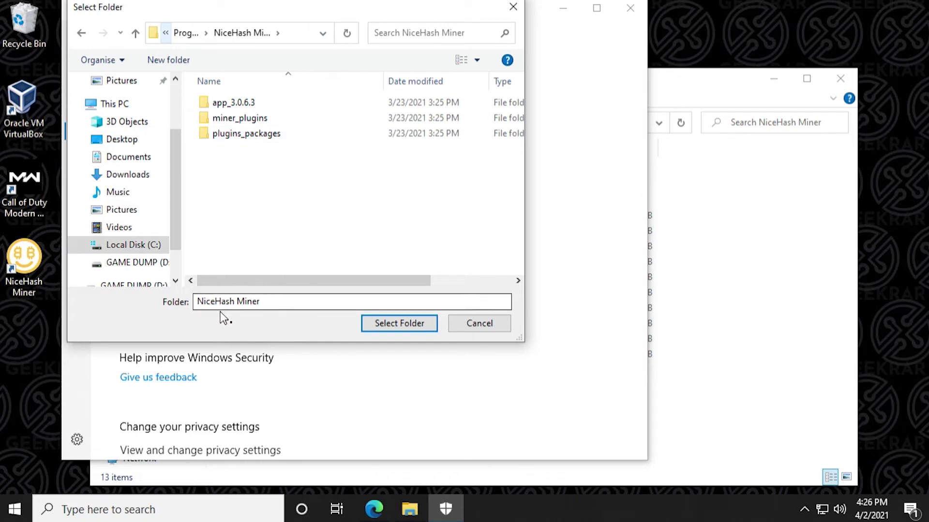
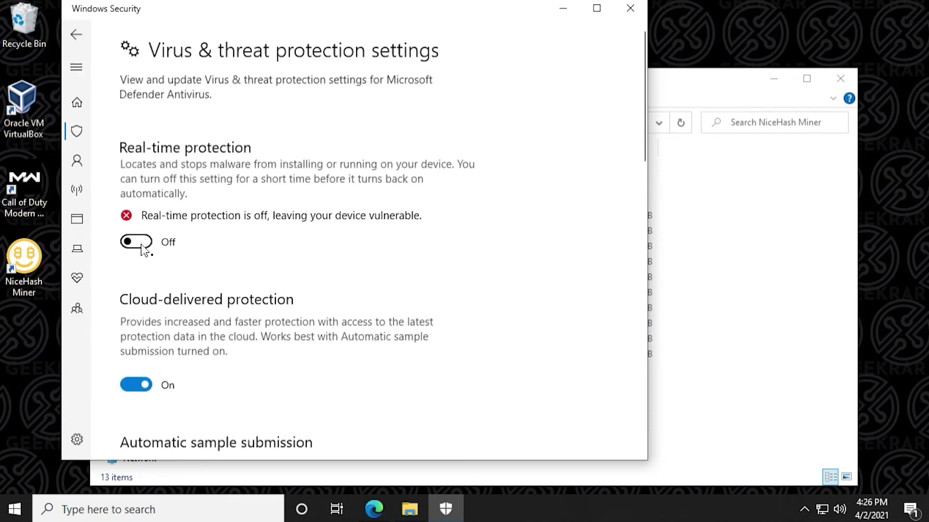
# Turn real-time protection back on, then clear the Windows Security and NiceHash Miner folder windows off the desktop
pyautogui.click(136, 242)
pyautogui.click(343, 343)
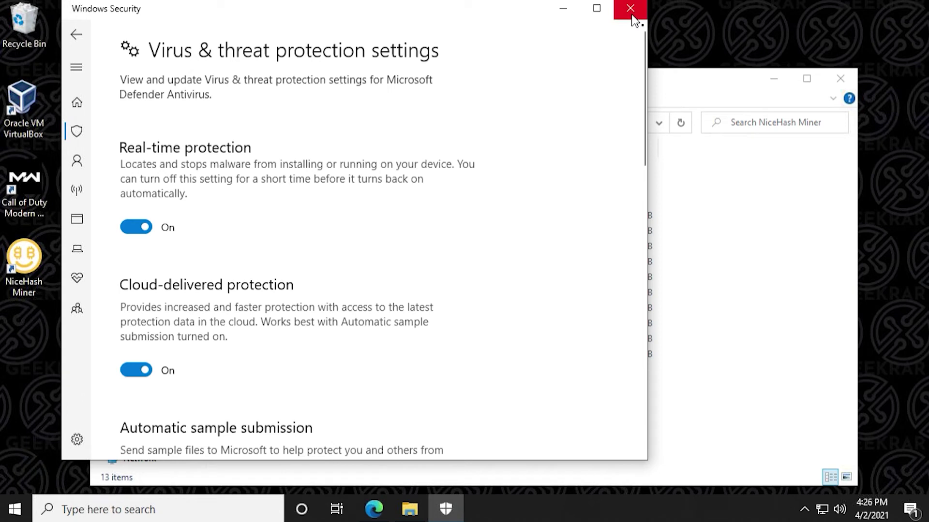
pyautogui.click(560, 10)
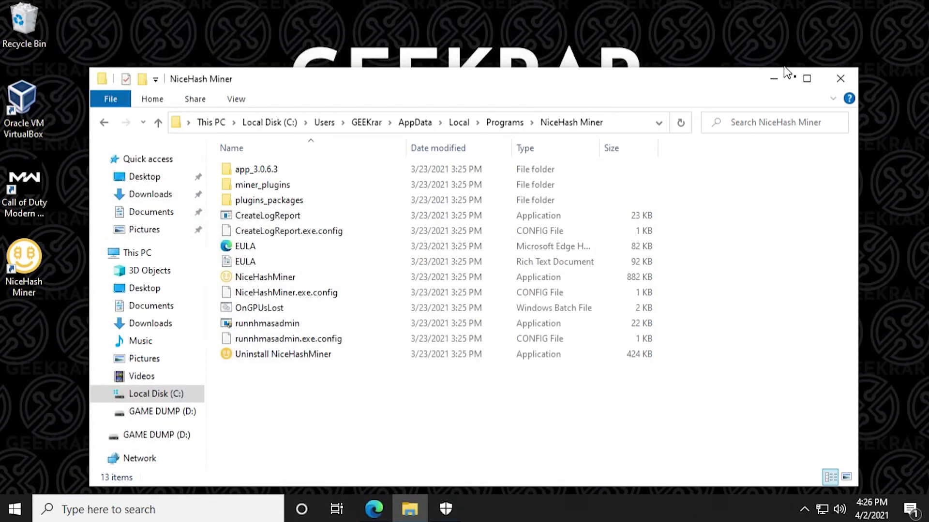
pyautogui.click(839, 79)
# Run NiceHash Miner as administrator, accept its terms of service and third-party software disclaimer, and continue with English as the language
pyautogui.rightClick(22, 270)
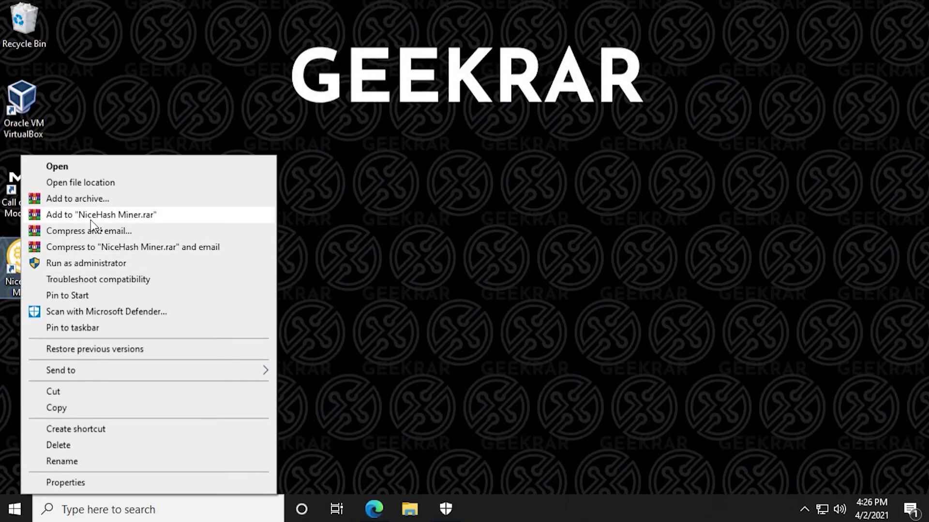
pyautogui.click(124, 265)
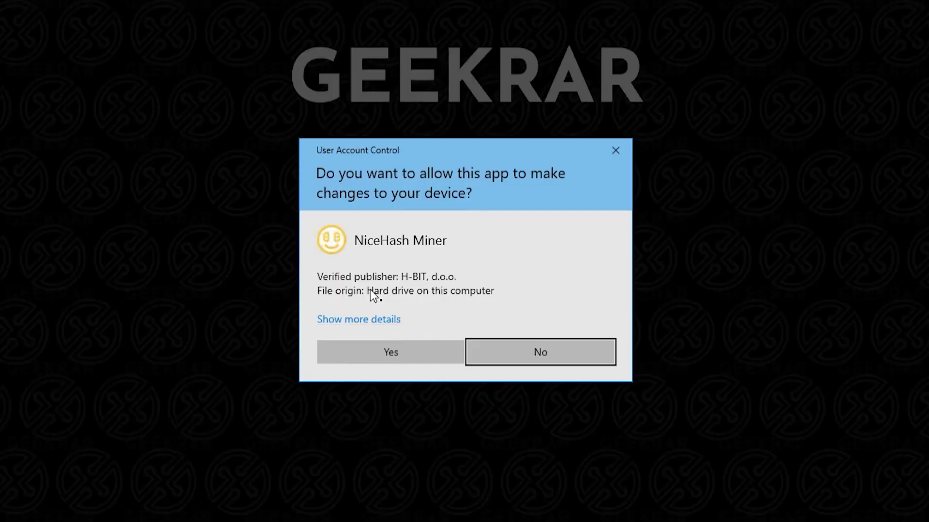
pyautogui.click(425, 345)
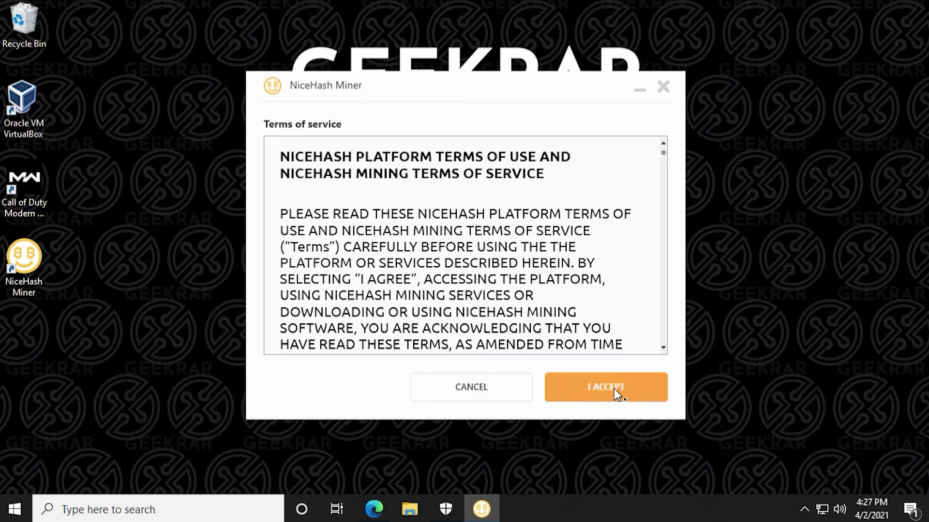
pyautogui.click(613, 388)
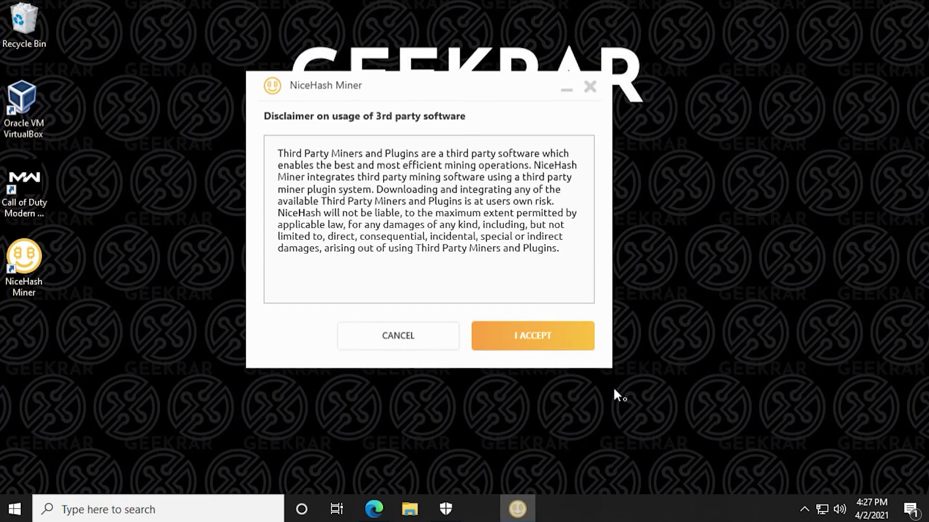
pyautogui.click(566, 344)
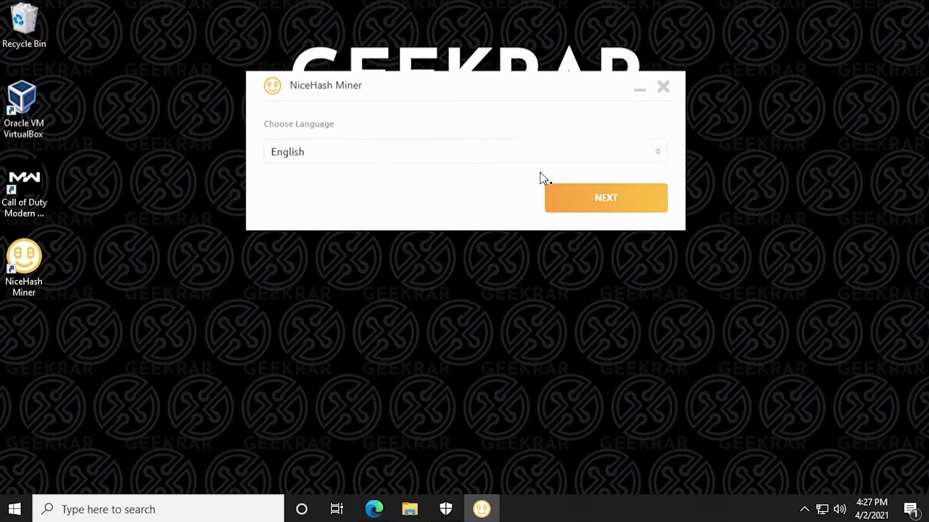
pyautogui.click(600, 198)
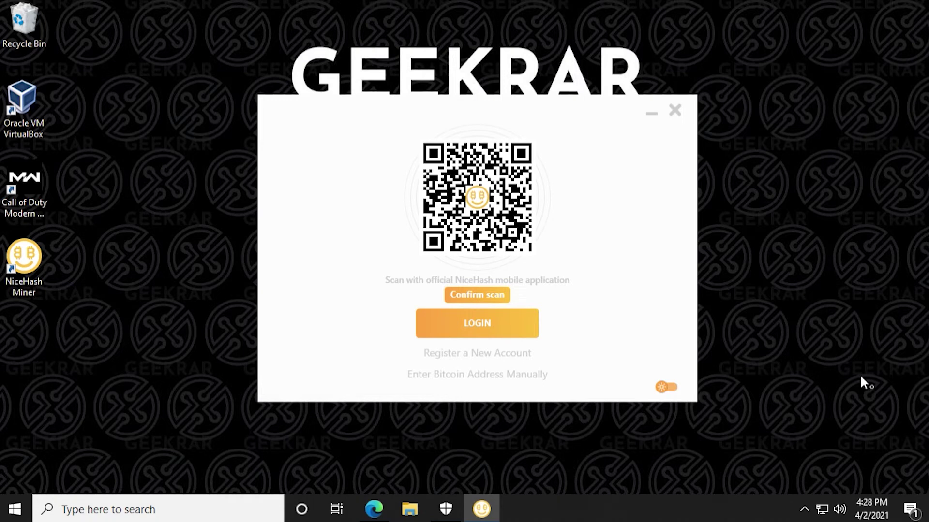
# Log in to the NiceHash account from the miner with the account's email address and password
pyautogui.click(480, 324)
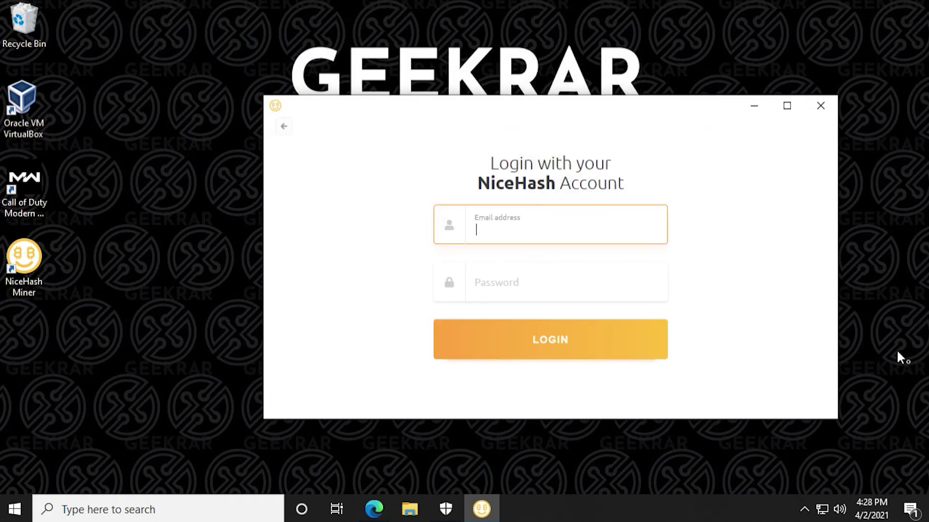
pyautogui.moveTo(642, 108); pyautogui.dragTo(585, 101)
pyautogui.hotkey('ctrl', 'v')
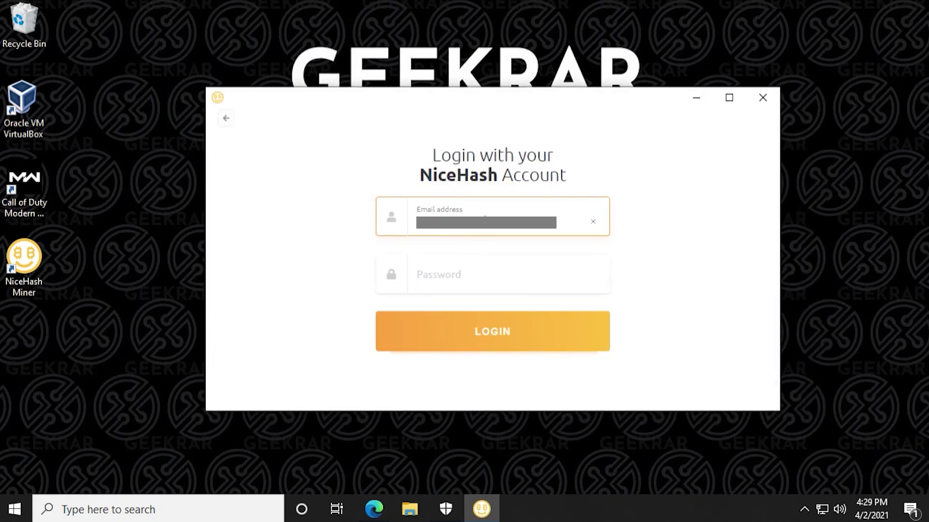
pyautogui.click(508, 274)
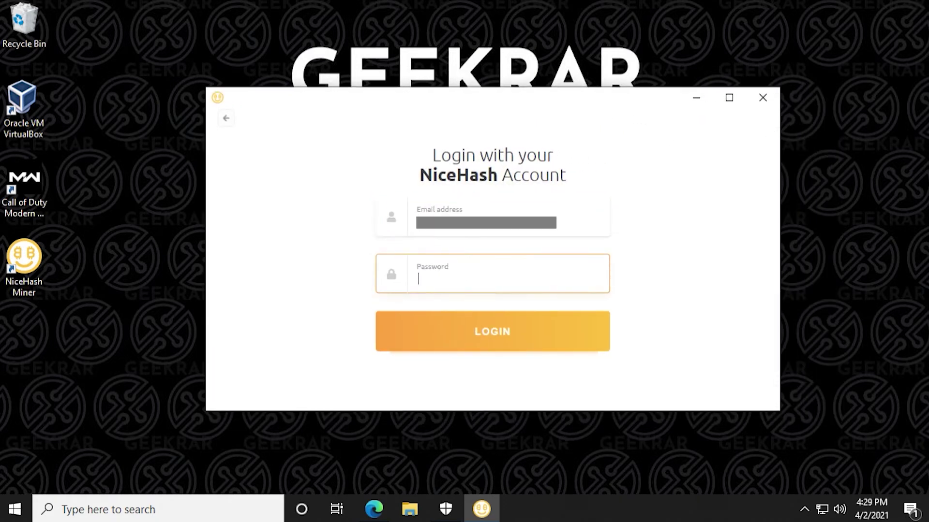
pyautogui.hotkey('ctrl', 'v')
pyautogui.click(532, 345)
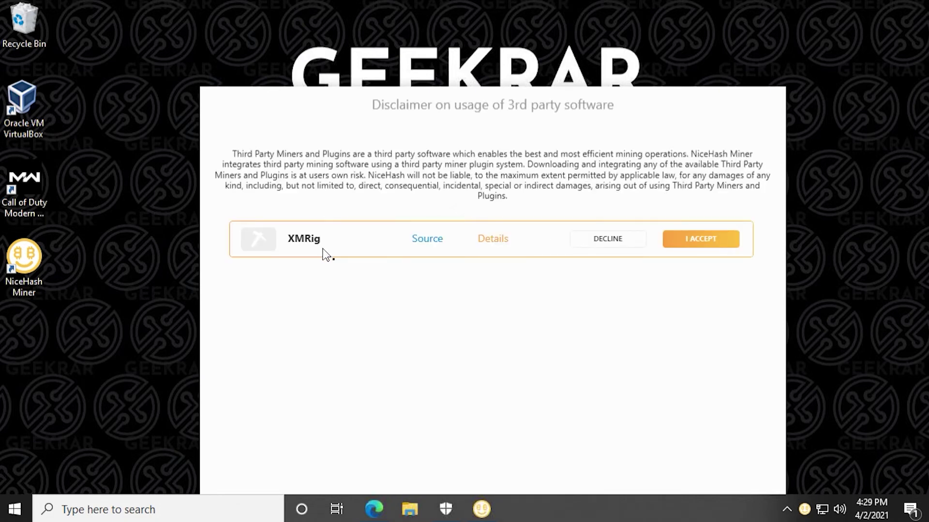
# Accept the third-party disclaimer for the XMRig plugin and restart NiceHash Miner to complete the login
pyautogui.click(703, 239)
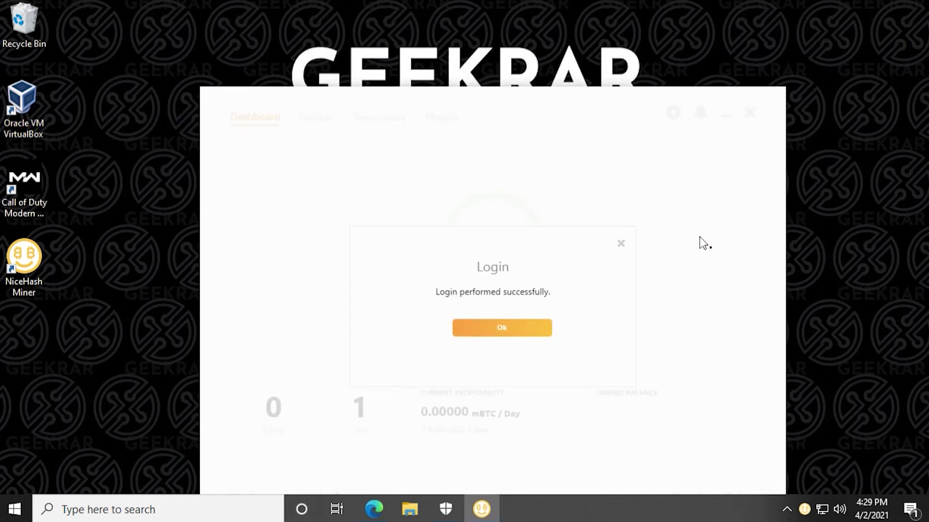
pyautogui.click(489, 328)
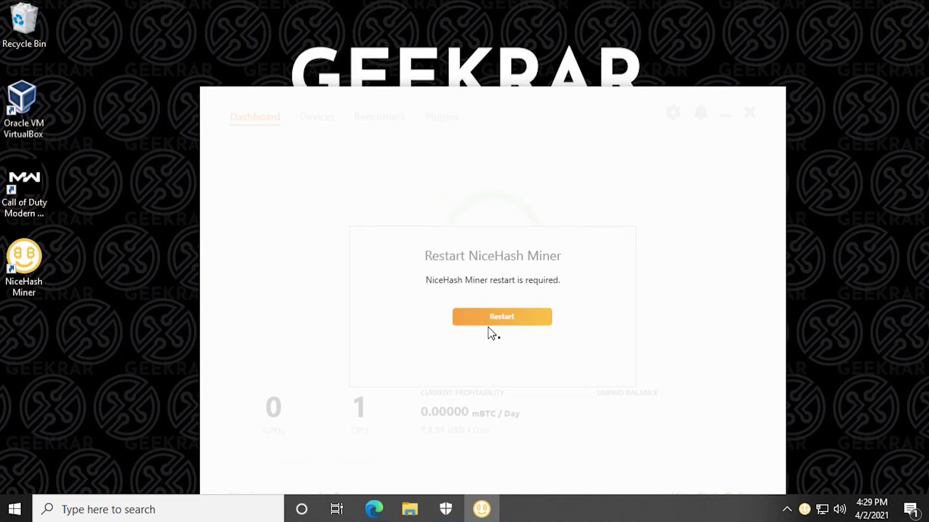
pyautogui.click(500, 317)
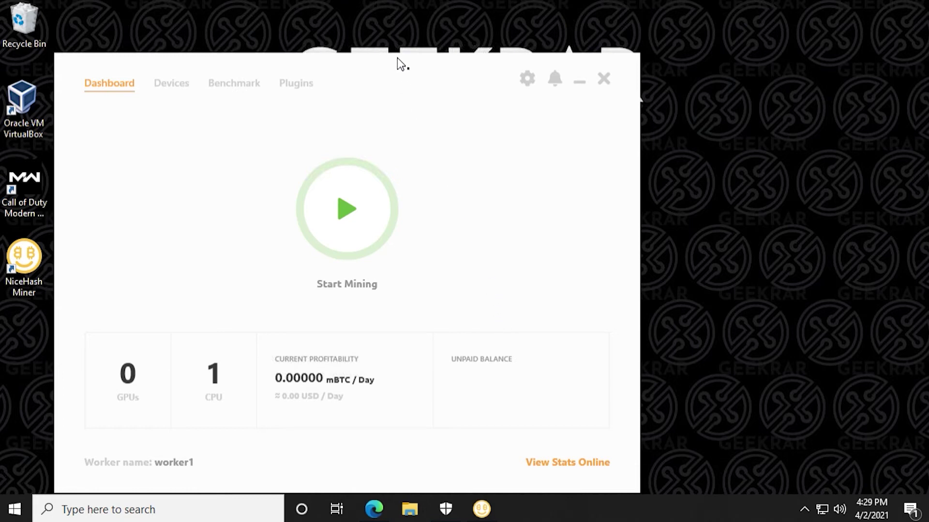
# Look through the miner's devices, benchmark and plugins pages, and return to the dashboard
pyautogui.click(164, 85)
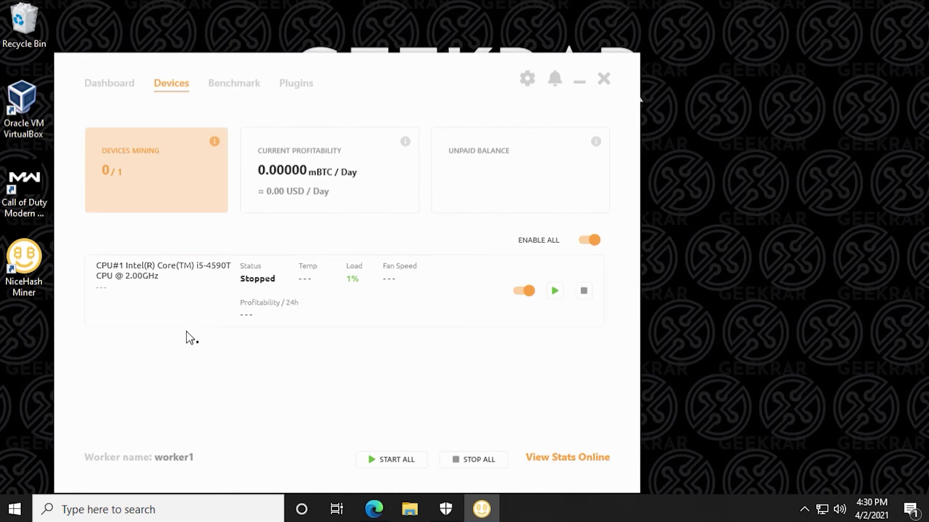
pyautogui.click(236, 83)
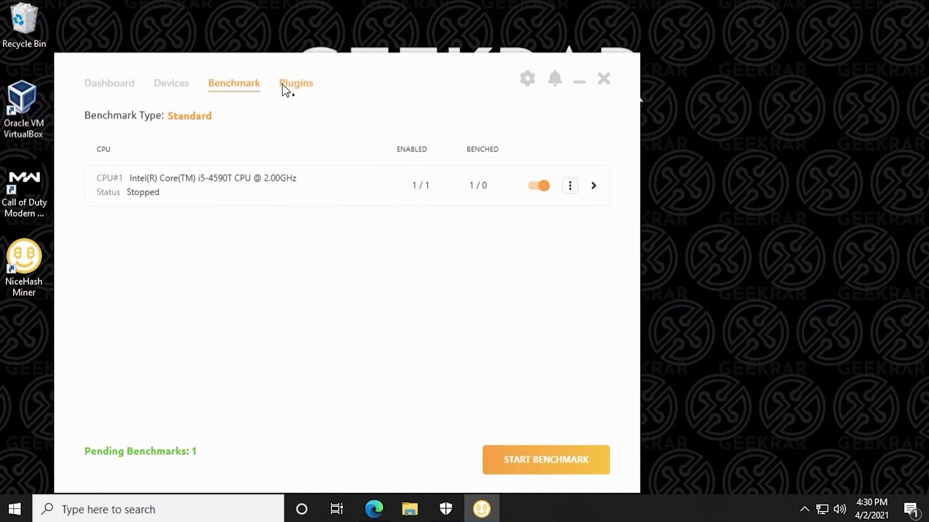
pyautogui.click(301, 86)
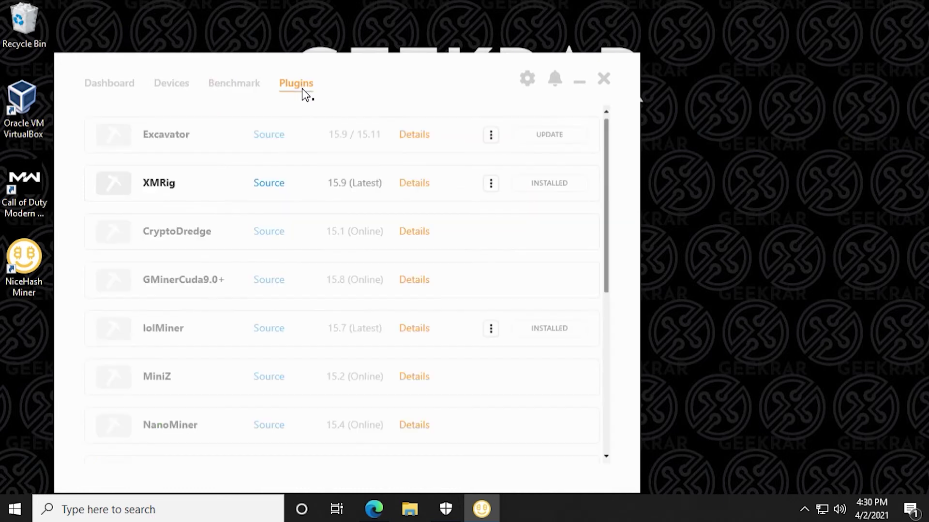
pyautogui.click(116, 96)
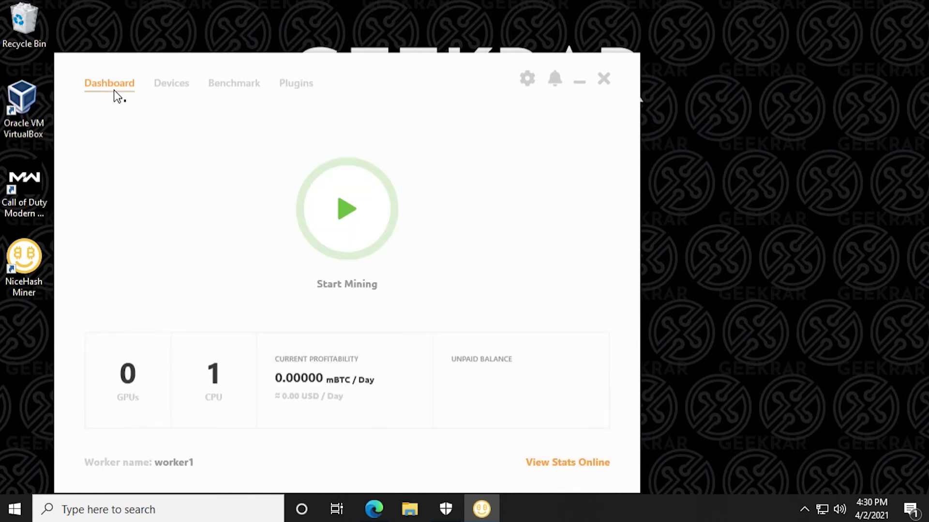
pyautogui.moveTo(325, 74); pyautogui.dragTo(436, 49)
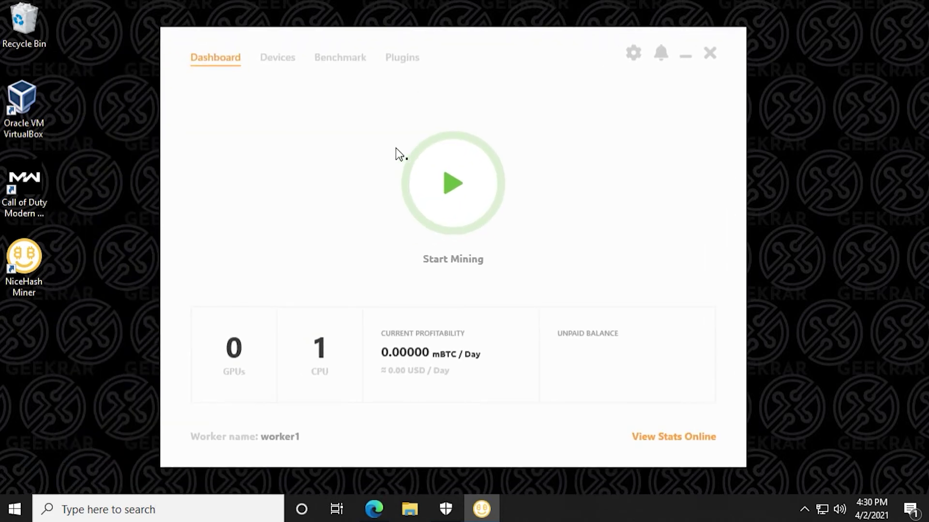
# View the miner's stats online, dismissing the optimization offer, and examine the worker1 rig details and the mining history and stats
pyautogui.click(680, 438)
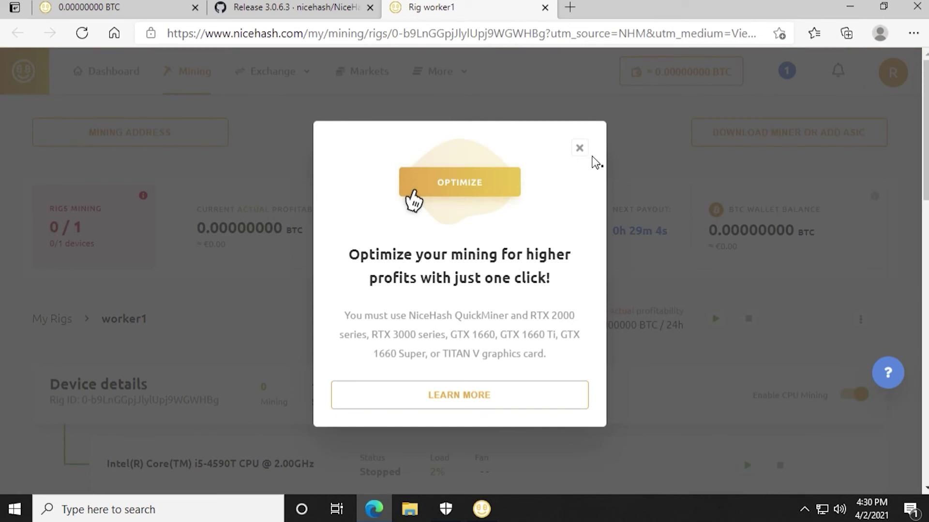
pyautogui.click(580, 148)
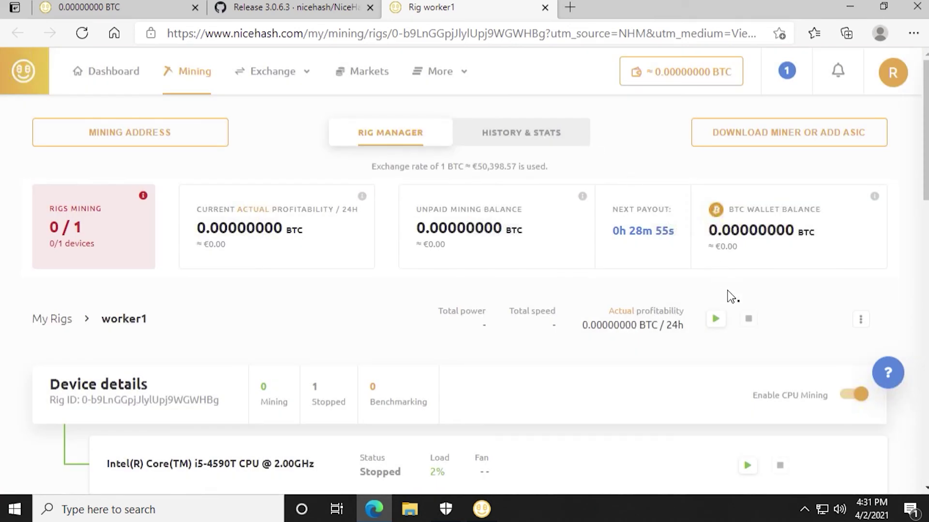
pyautogui.scroll(-4, 729, 277)
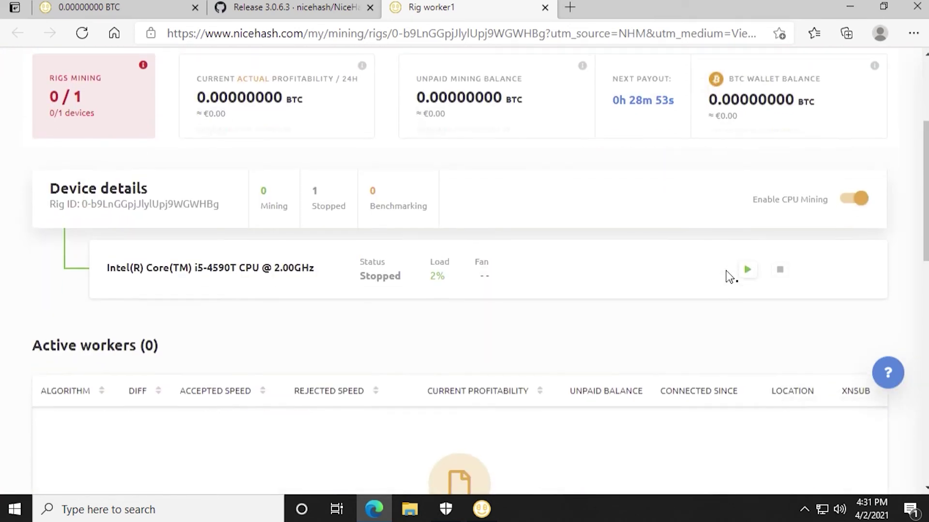
pyautogui.scroll(2, 730, 277)
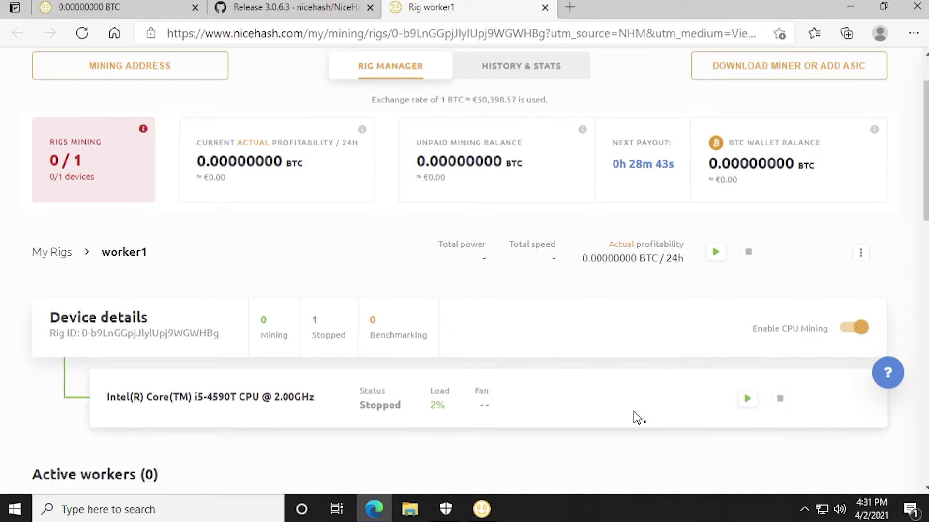
pyautogui.scroll(2, 635, 417)
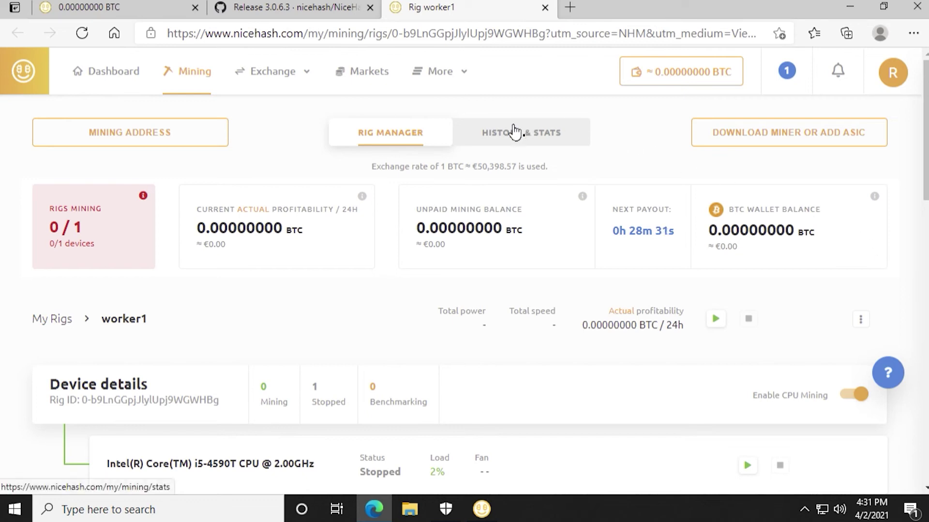
pyautogui.click(525, 144)
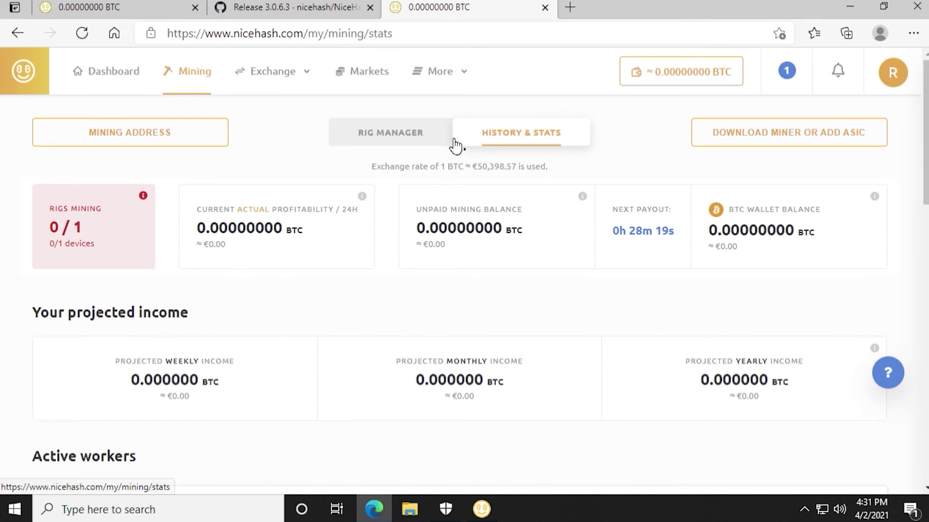
# Review the rig manager page in the browser, and switch to NiceHash Miner to start mining
pyautogui.click(396, 149)
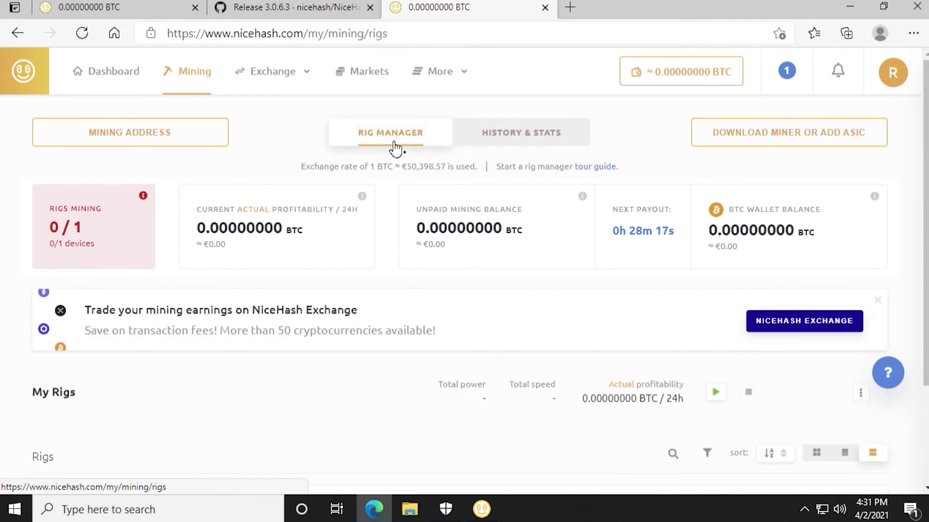
pyautogui.scroll(-1, 518, 267)
pyautogui.scroll(-1, 518, 267)
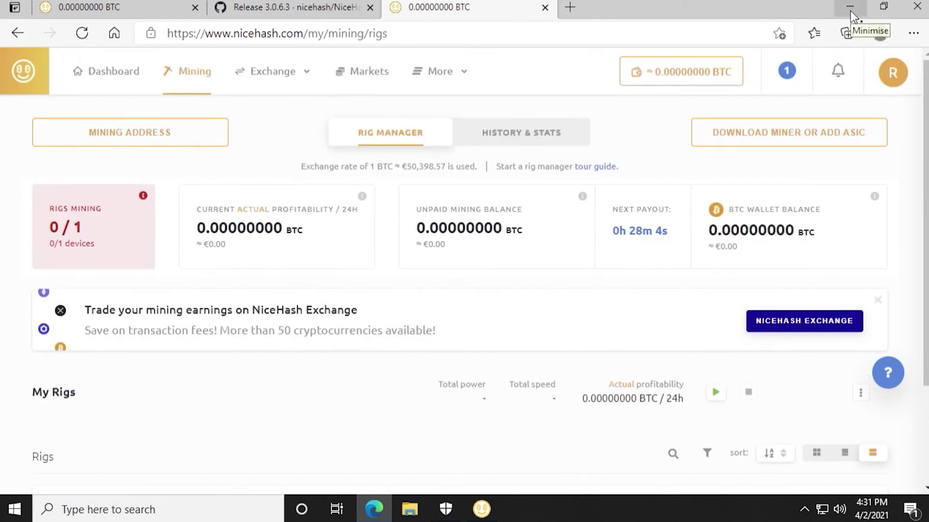
pyautogui.click(853, 15)
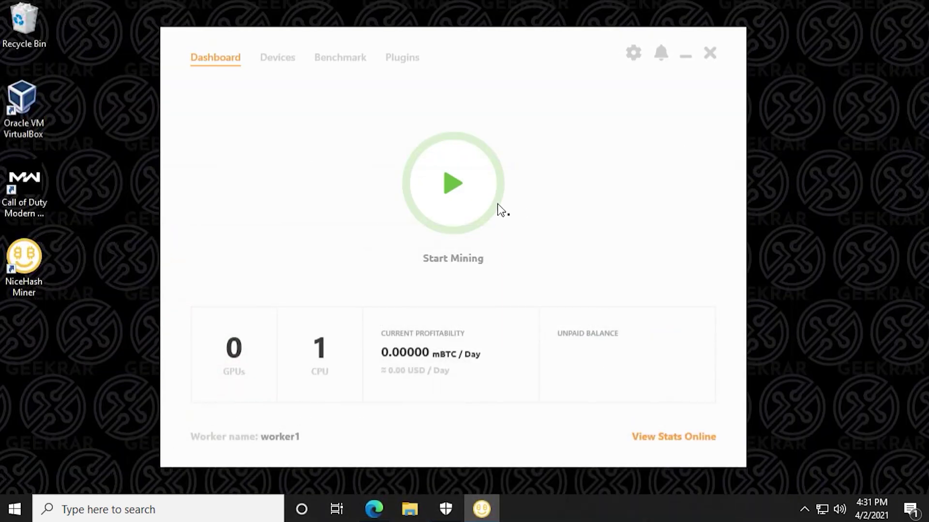
pyautogui.click(450, 191)
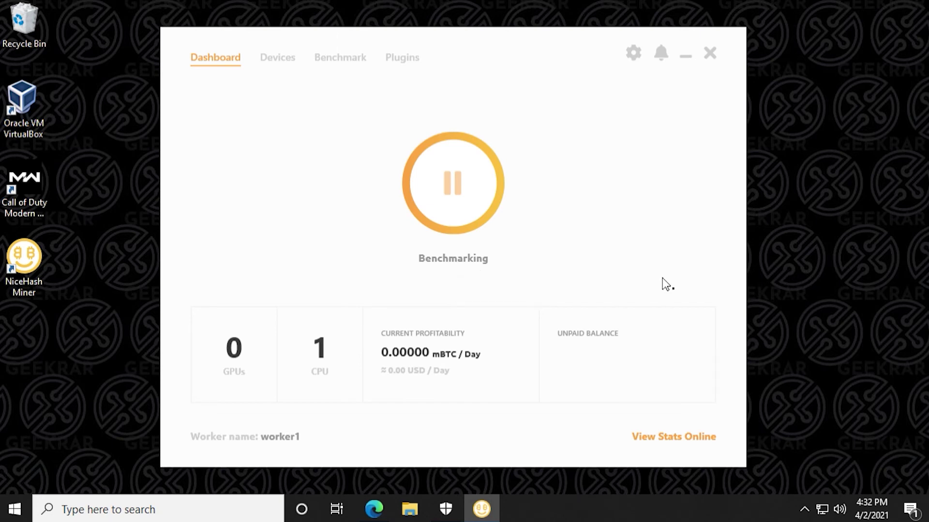
# Check the worker1 rig in the browser's rig manager, and minimise the XMRig and browser windows to return to NiceHash Miner
pyautogui.click(374, 511)
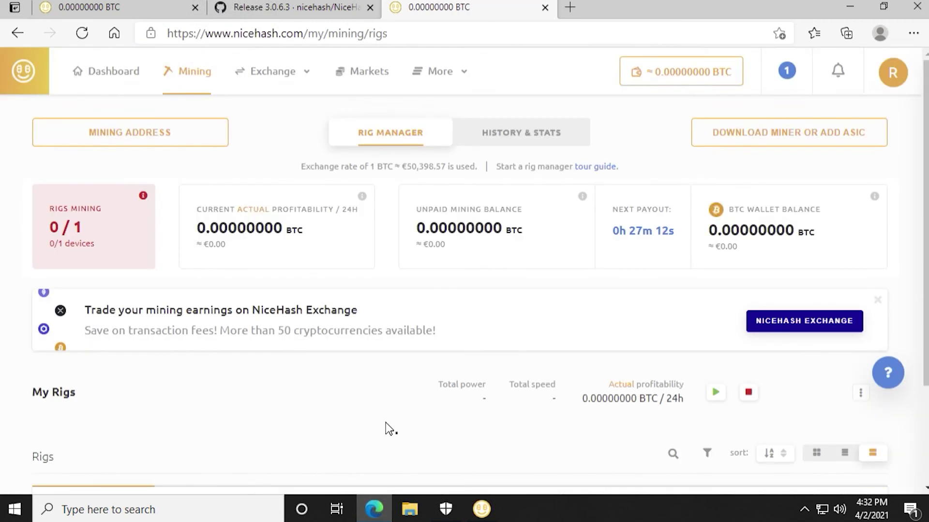
pyautogui.scroll(-3, 385, 423)
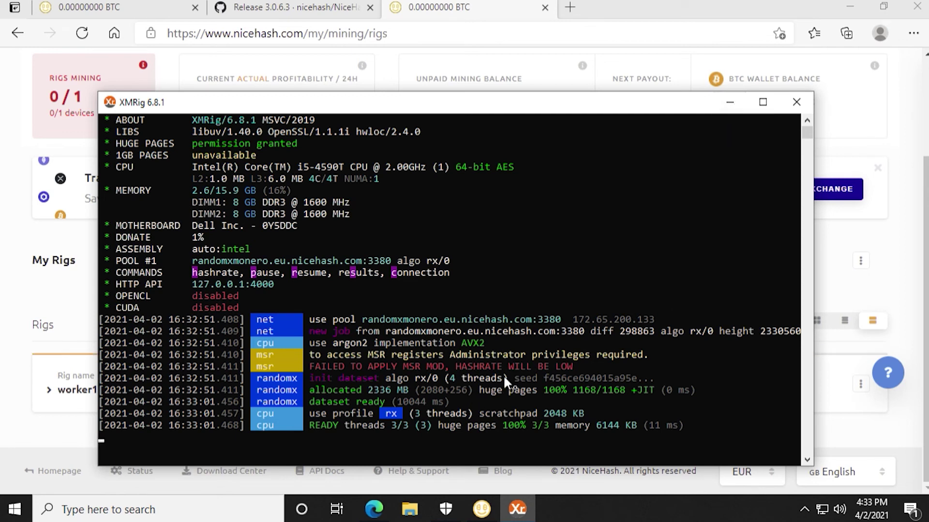
pyautogui.click(731, 108)
pyautogui.click(849, 7)
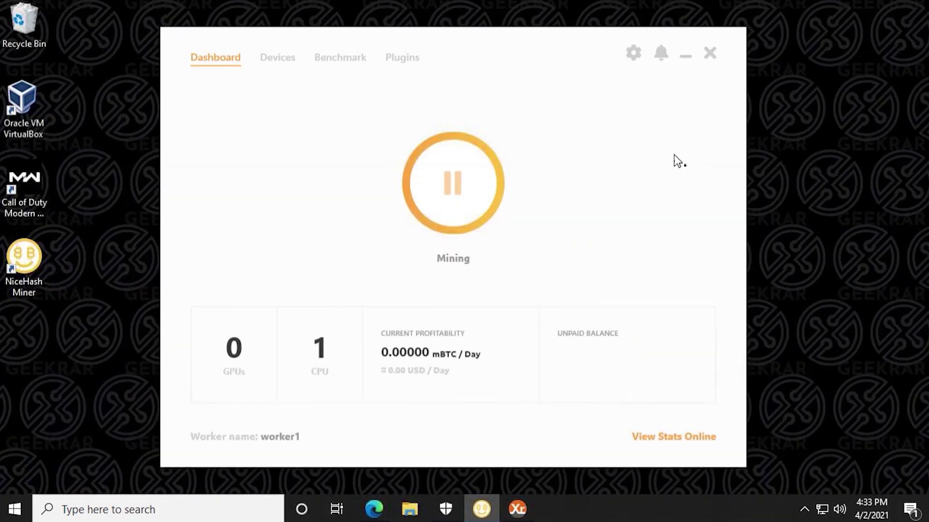
# Stop mining, close NiceHash Miner and relaunch it from the desktop shortcut as administrator, allowing it to make changes
pyautogui.click(471, 198)
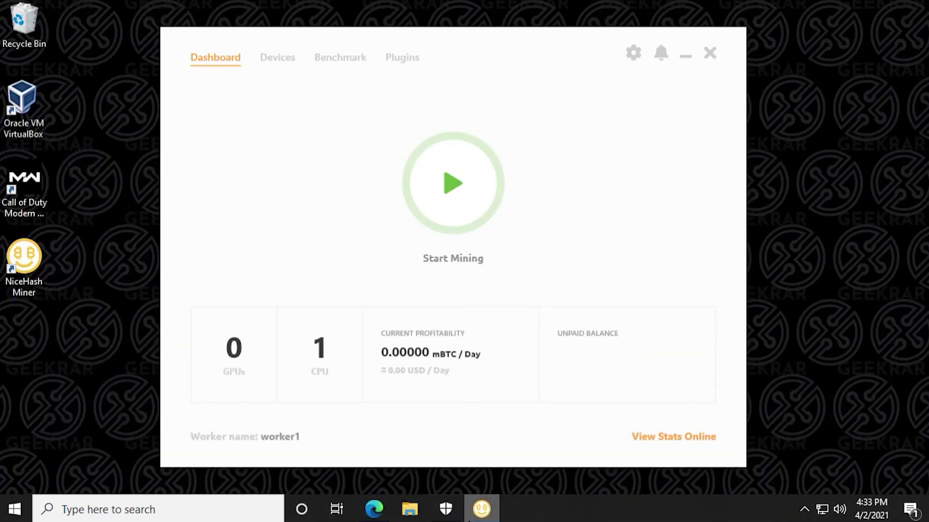
pyautogui.click(710, 53)
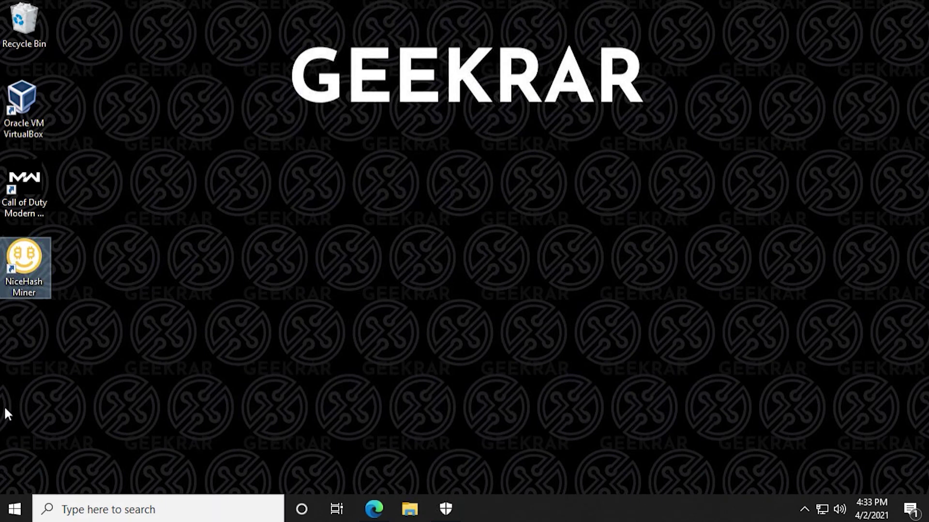
pyautogui.rightClick(30, 260)
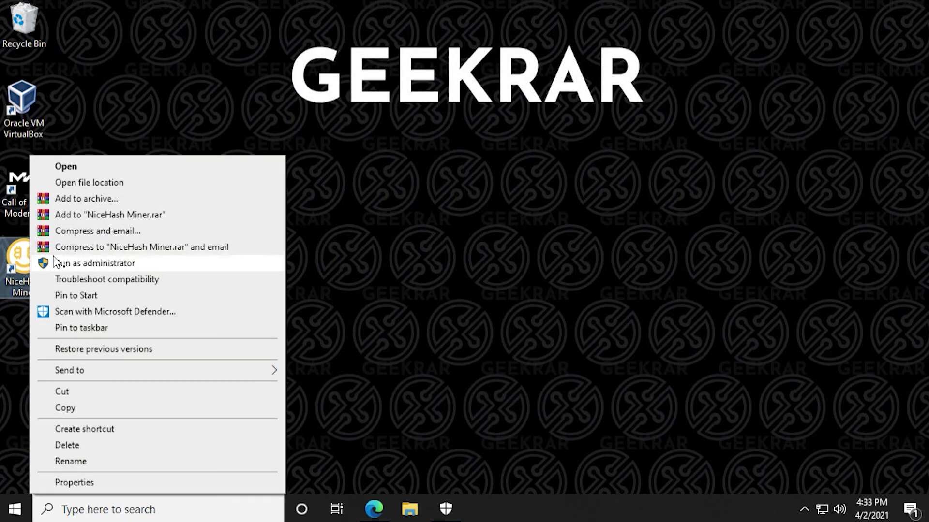
pyautogui.click(101, 263)
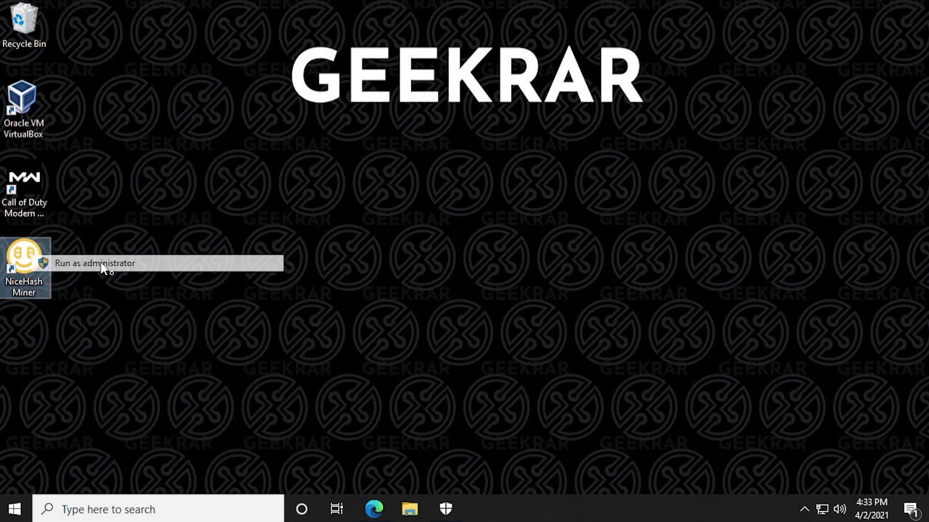
pyautogui.click(402, 359)
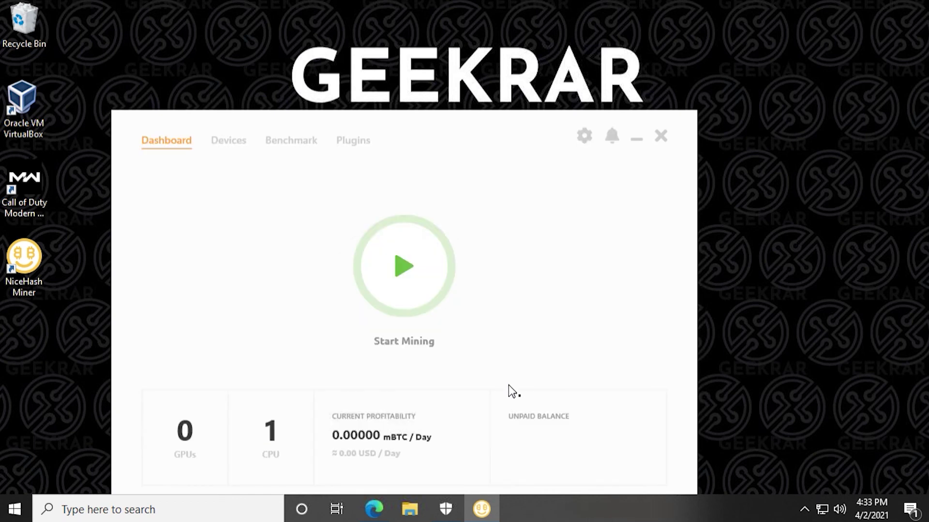
# Start mining in the relaunched miner, and bring its window in front of XMRig, moved clear of the console's log
pyautogui.click(417, 280)
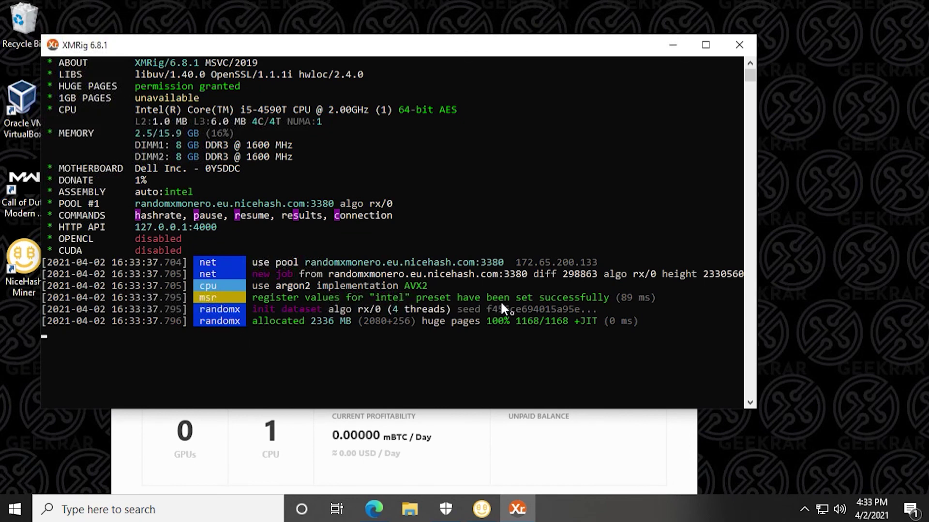
pyautogui.moveTo(565, 467)
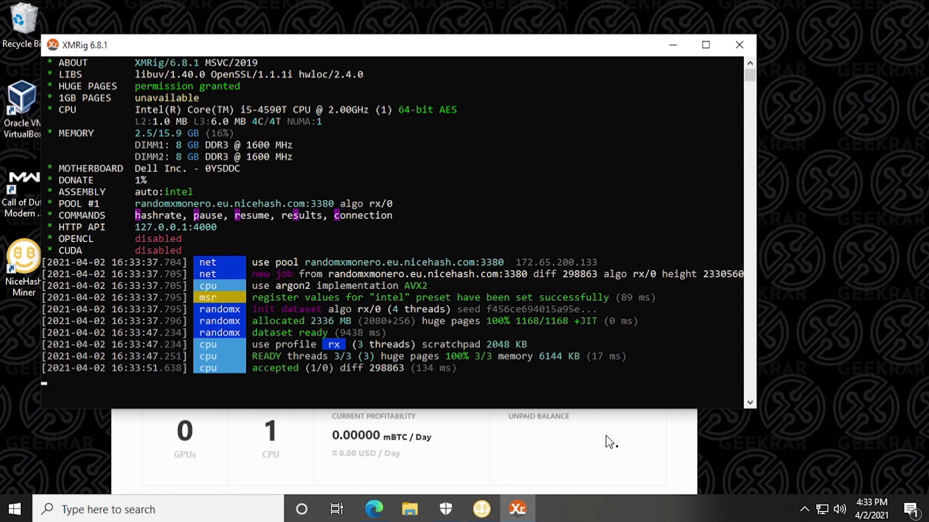
pyautogui.click(605, 436)
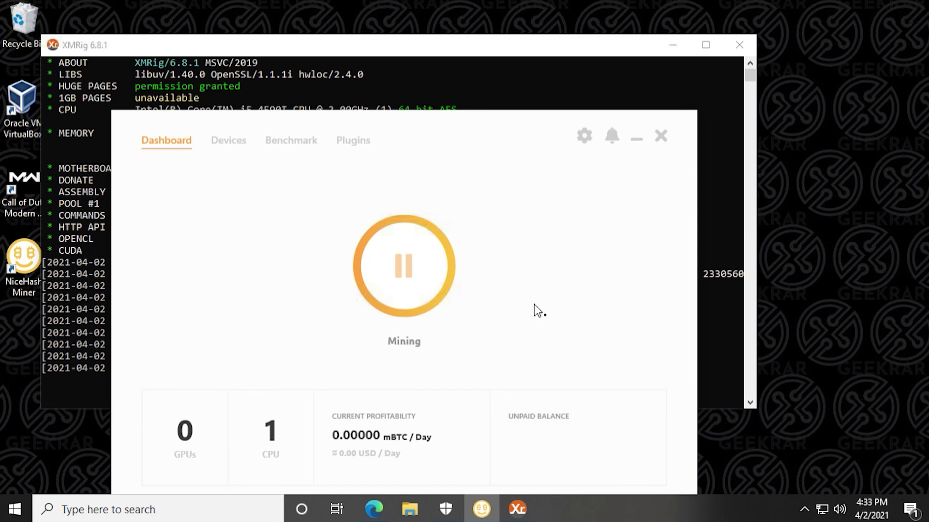
pyautogui.moveTo(446, 127); pyautogui.dragTo(643, 36)
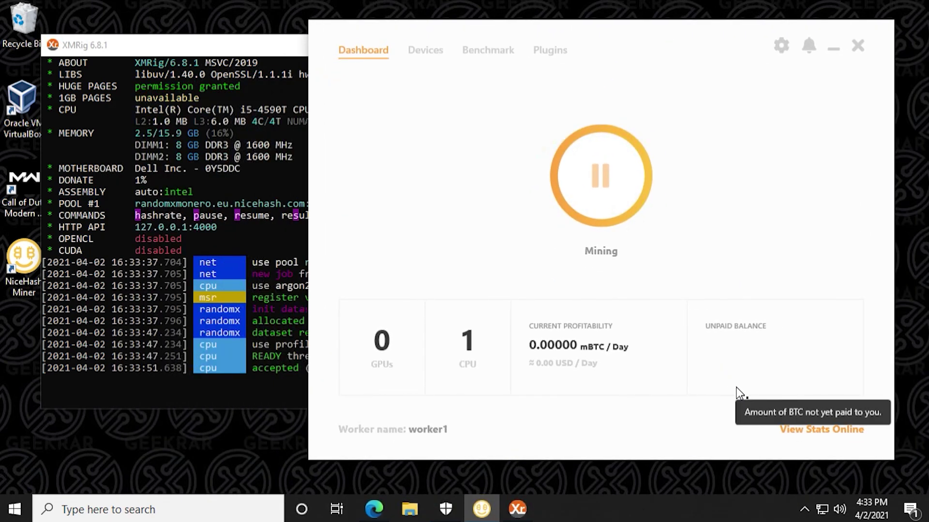